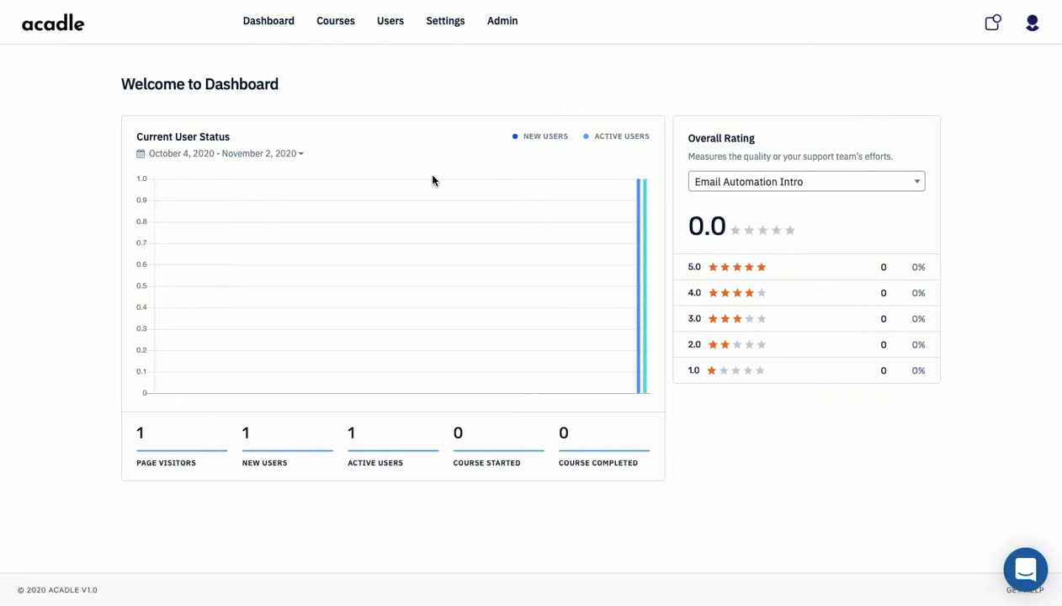
Go to the Certificates settings, which list no certificates, and start a new certificate
click(444, 24)
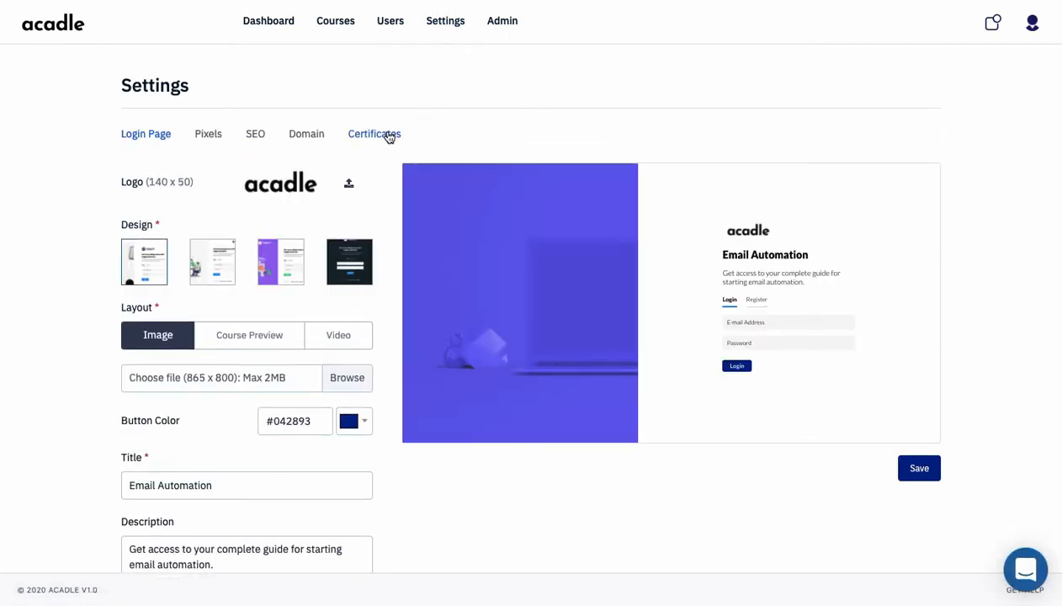
click(387, 136)
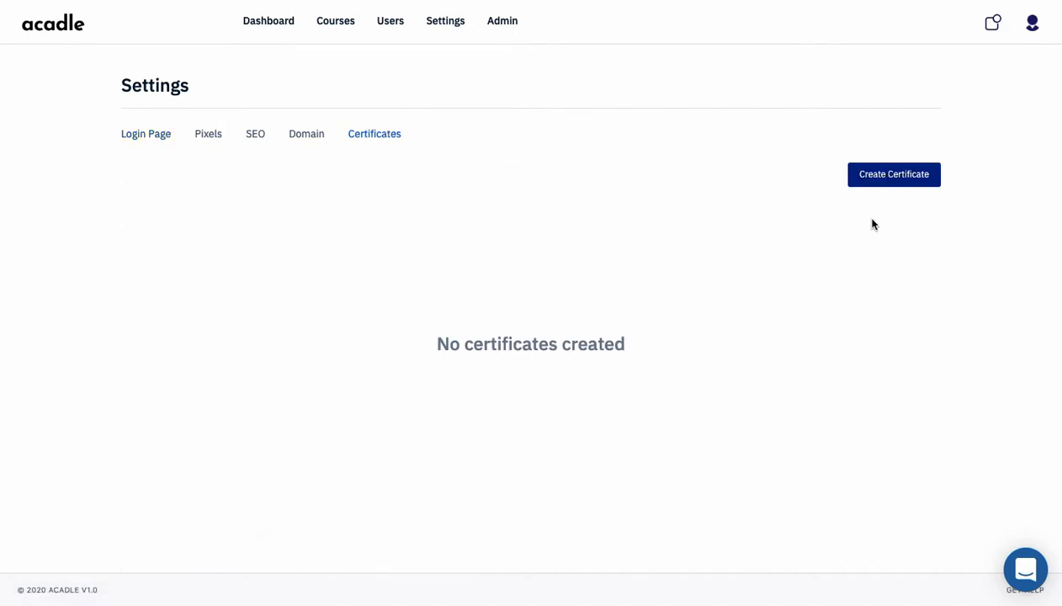
click(903, 182)
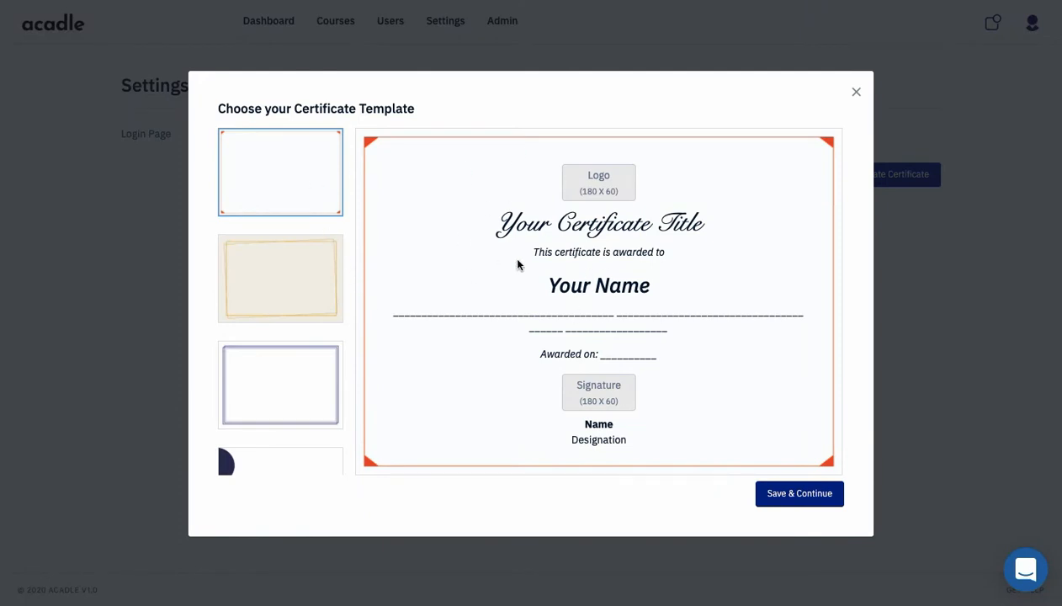
Preview the certificate templates, including navy-orange, plain-bordered, red-bordered, teal-orange and black-arrow designs
click(316, 288)
click(303, 419)
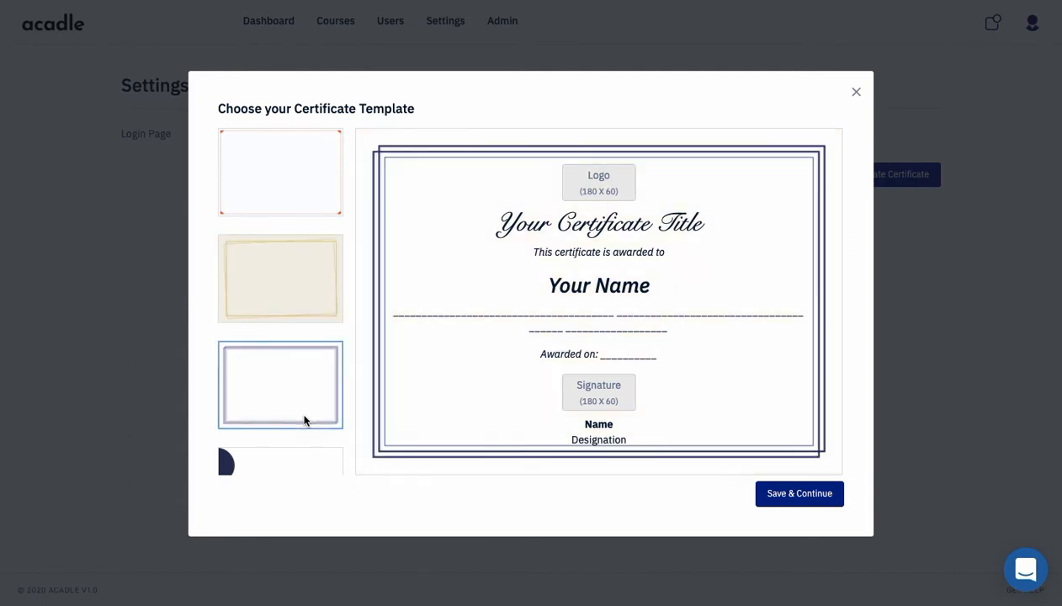
scroll(305, 421, down, 1)
click(296, 412)
scroll(298, 404, down, 1)
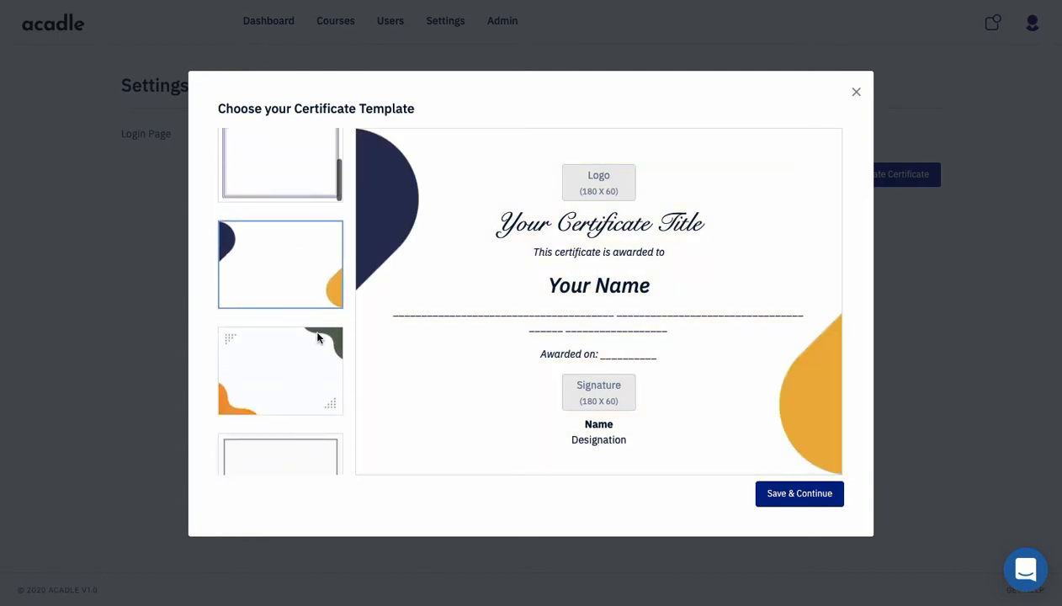
click(317, 337)
scroll(320, 328, down, 2)
click(325, 313)
scroll(325, 313, down, 2)
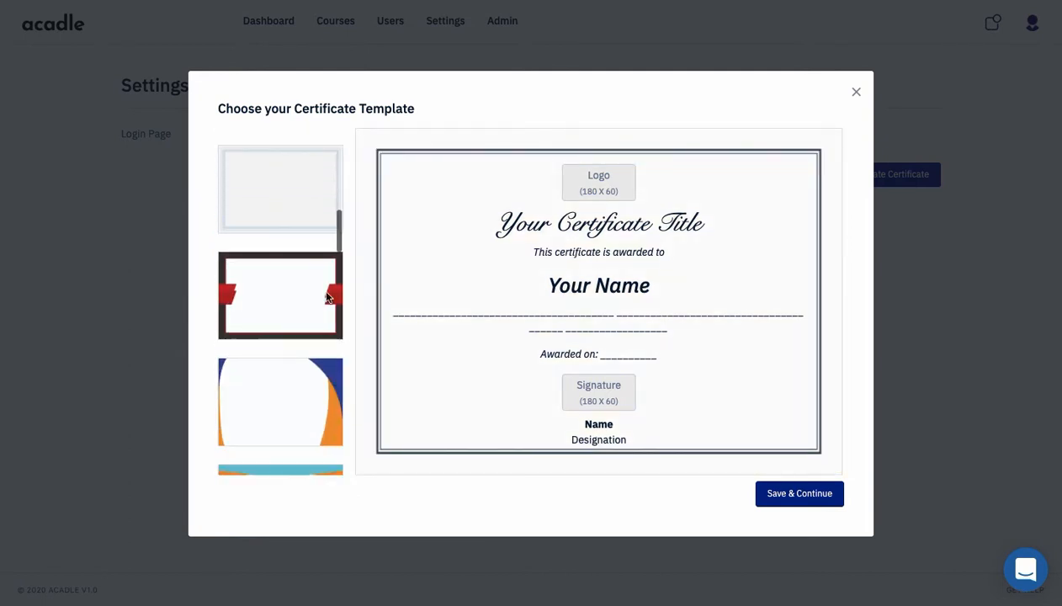
click(312, 282)
click(296, 380)
scroll(285, 427, down, 2)
click(285, 426)
scroll(285, 426, down, 2)
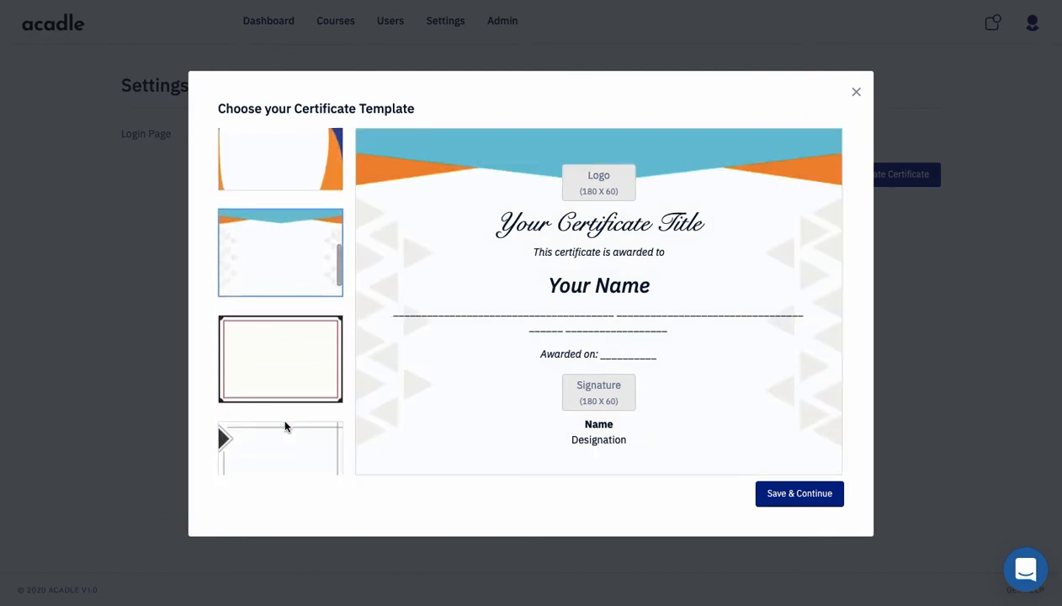
click(285, 448)
scroll(284, 449, down, 3)
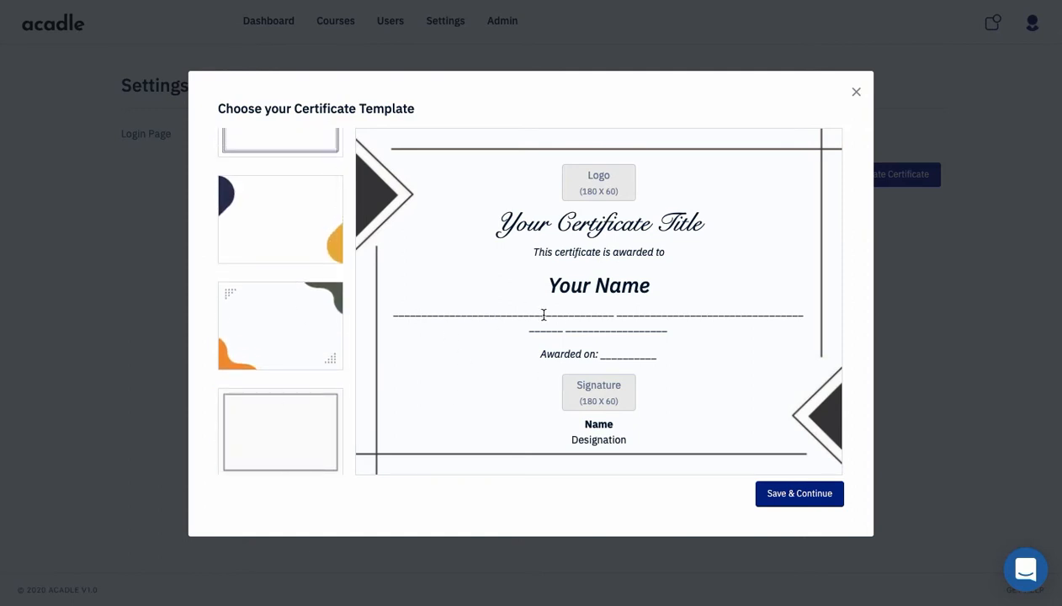
Select the first orange-cornered template and save it to reach the settings form
scroll(251, 270, up, 5)
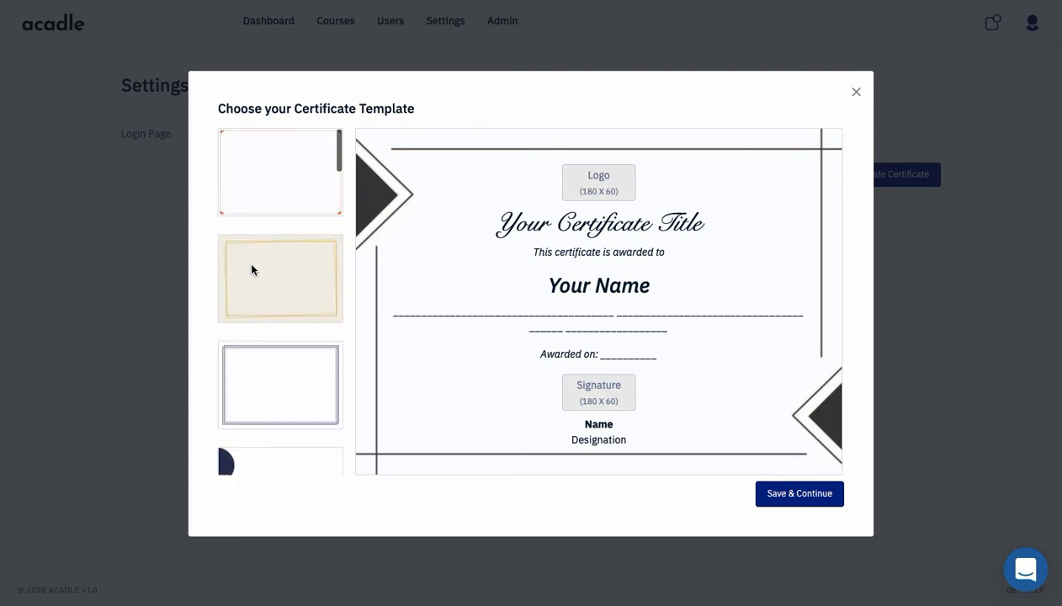
click(294, 208)
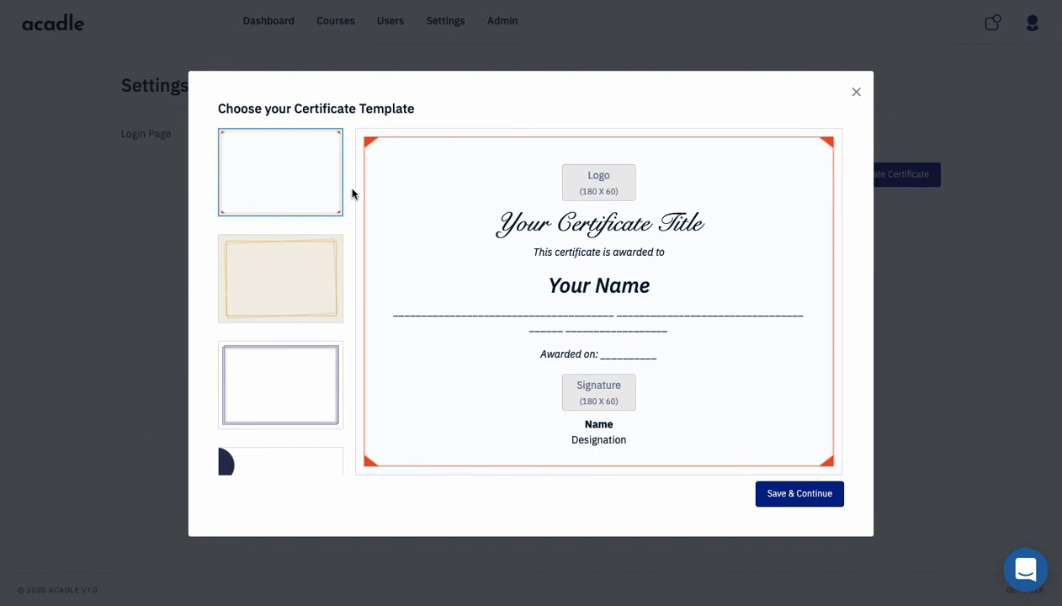
click(782, 498)
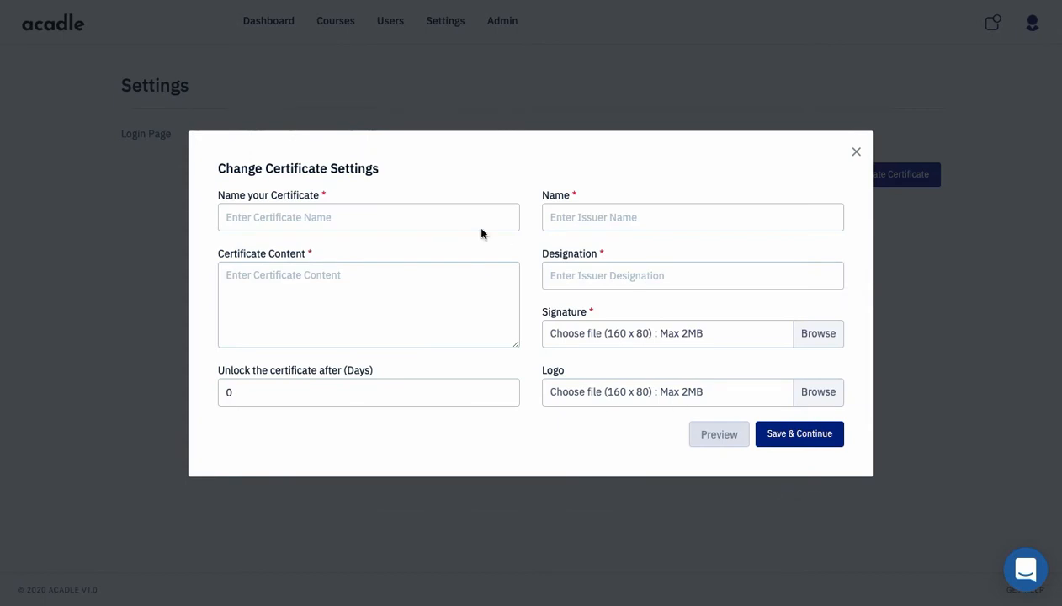
Enter name 'Certificate of Achievement' and content 'For completing SEO & Google Adwords training within 2 weeks'
click(455, 218)
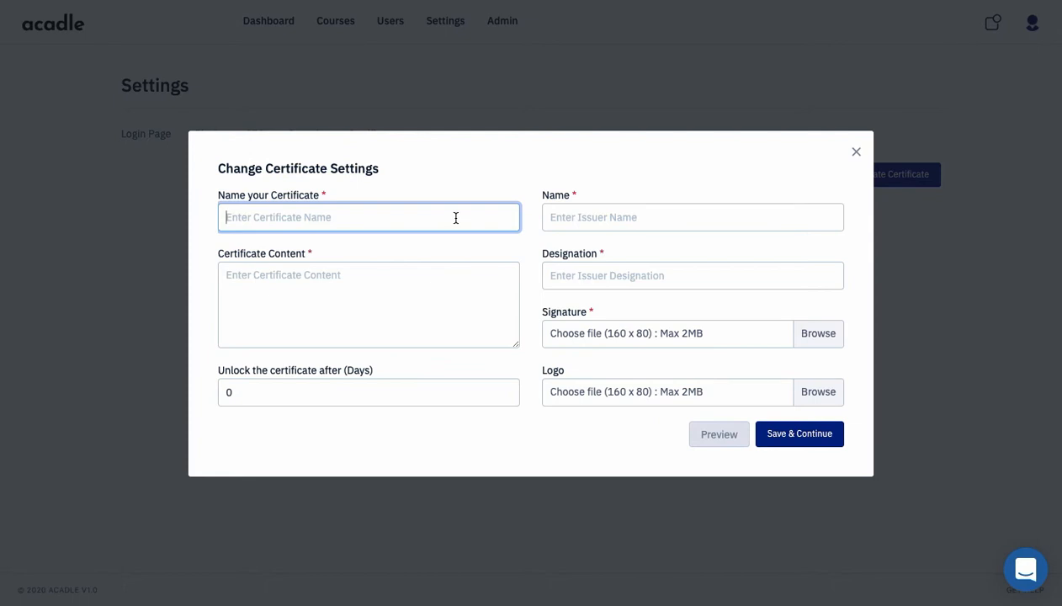
text(Certificate of Achievement)
key(Tab)
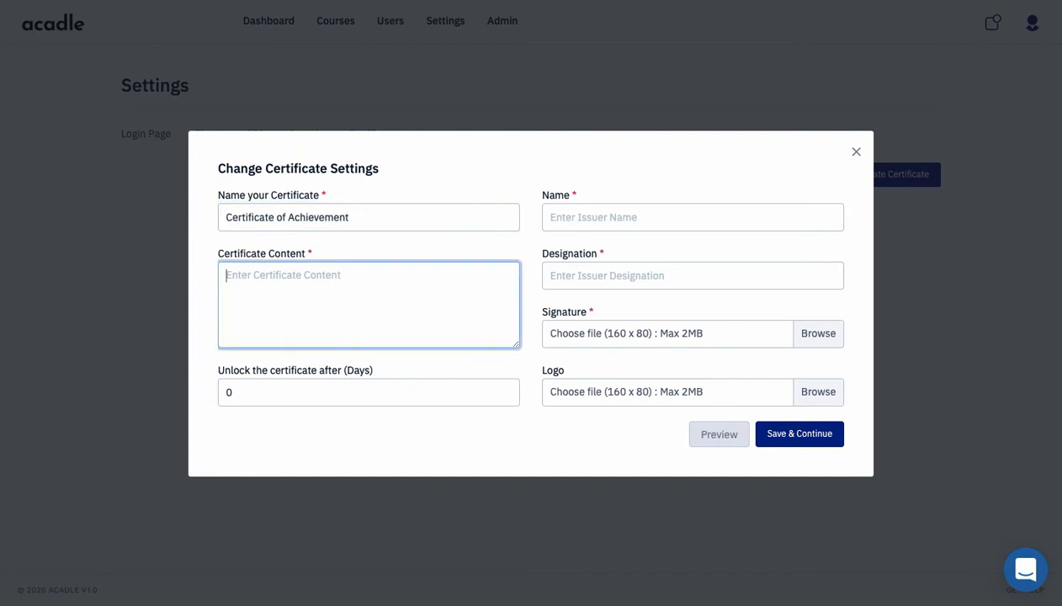
text(For completin)
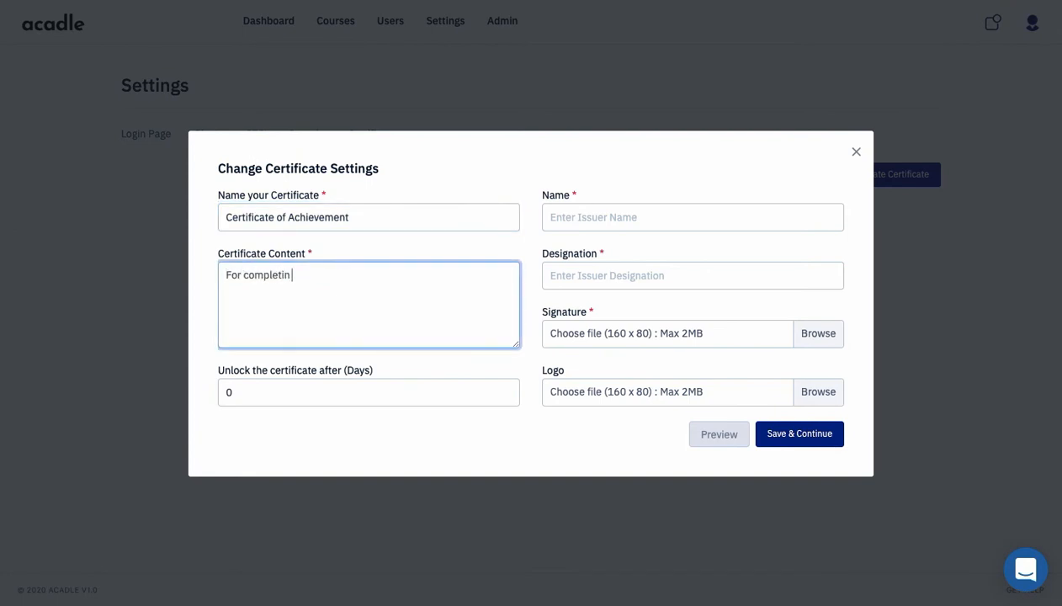
text(g SRO)
key(BackSpace)
key(BackSpace)
text(O)
key(BackSpace)
key(BackSpace)
text(EO & Google Adw)
key(BackSpace)
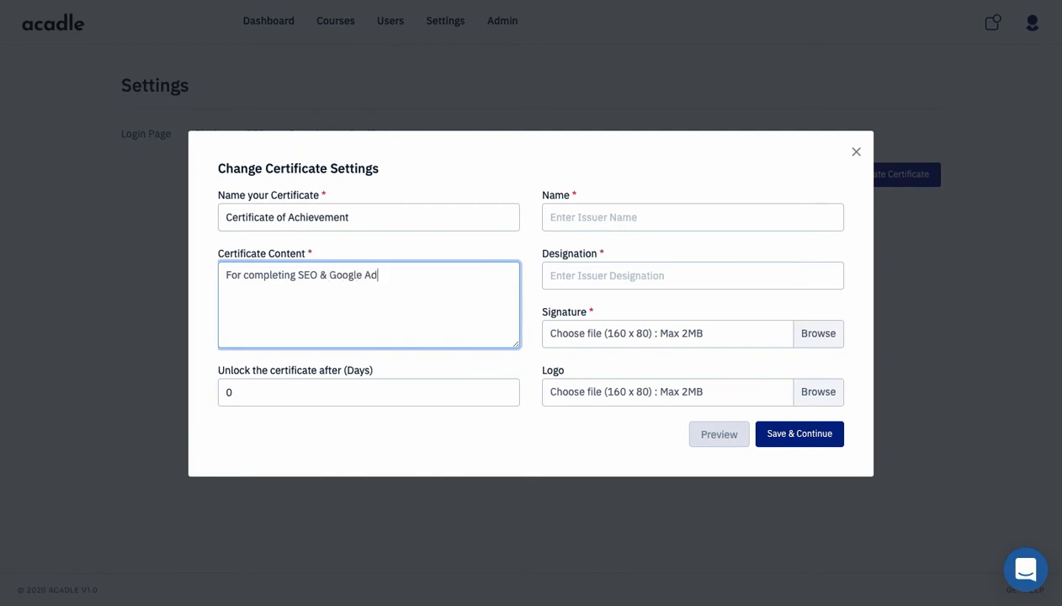
text(words training within )
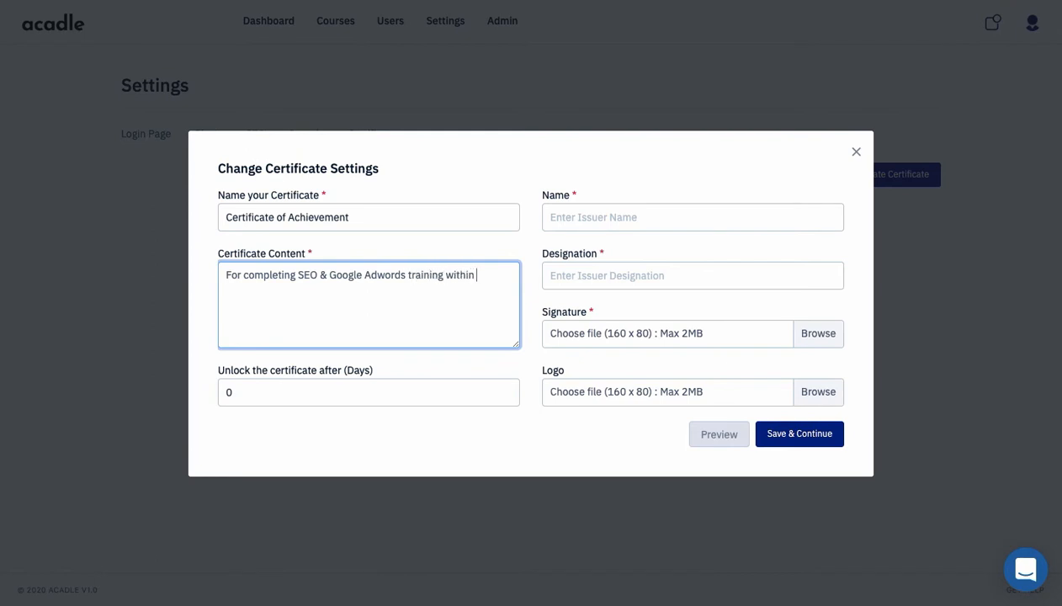
text(2 weeks)
Enter the issuer's name, designation 'CEO - Vamhmine Inc', and attach signature.jpg as the signature
click(618, 212)
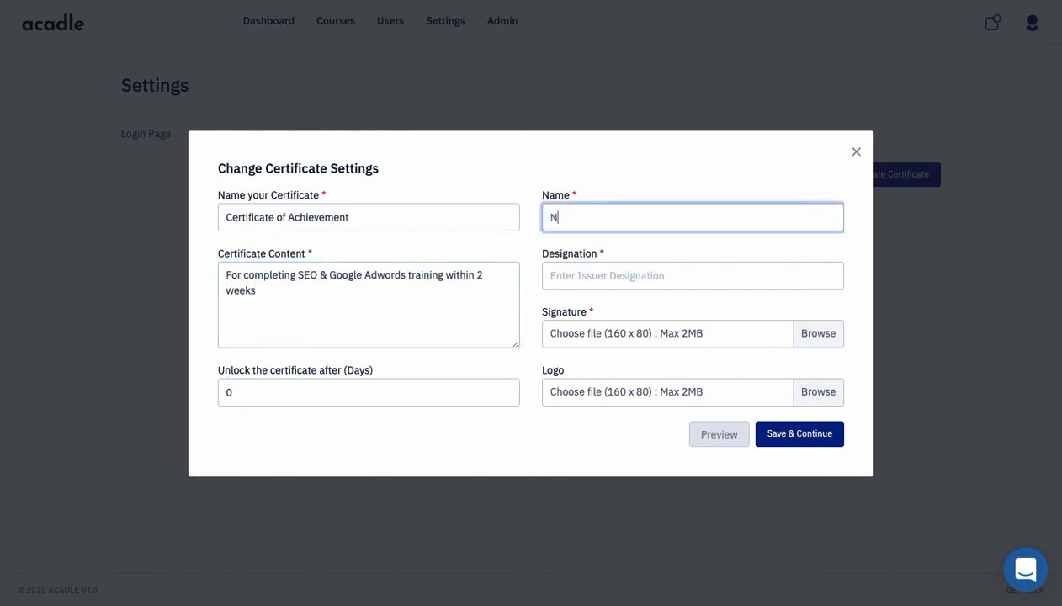
key(Tab)
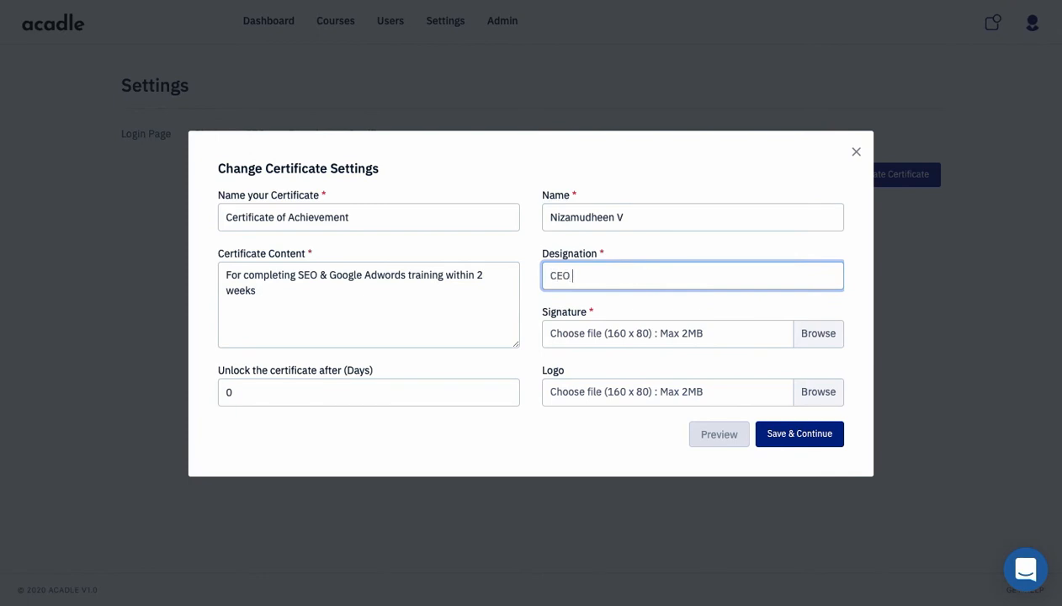
click(815, 340)
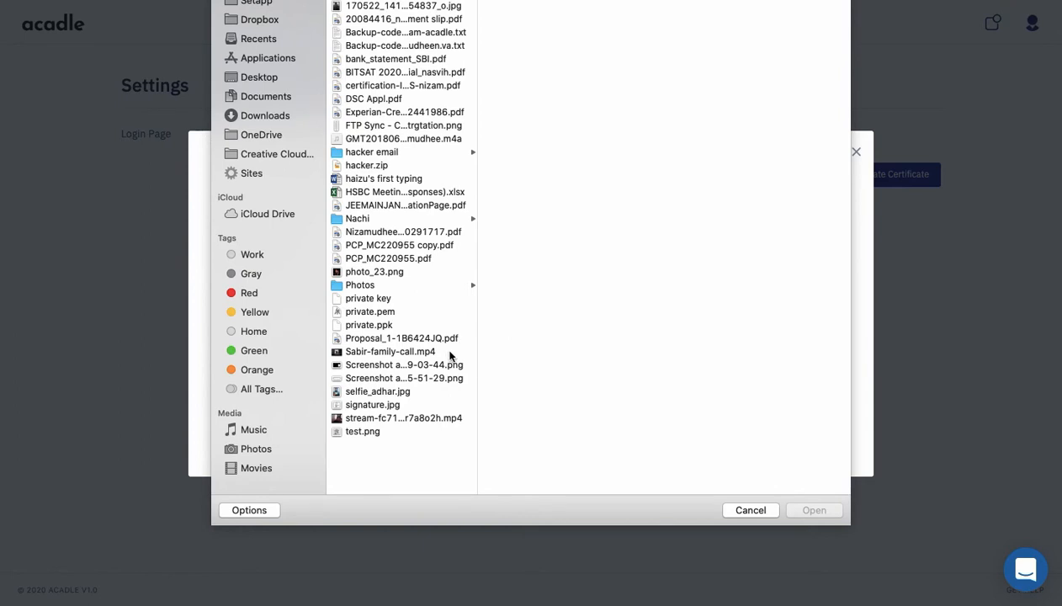
double_click(383, 404)
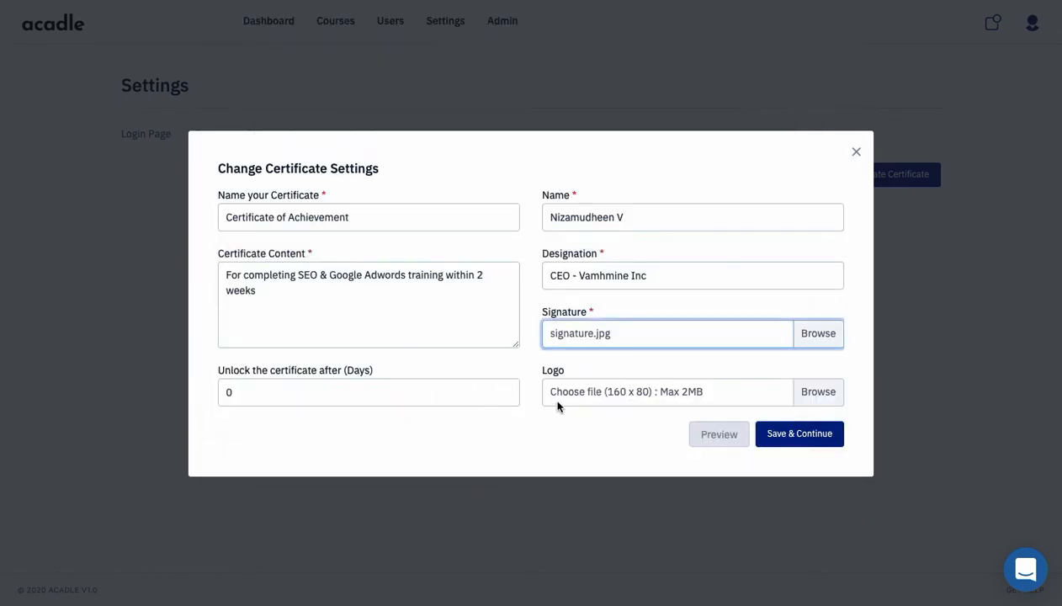
Preview the certificate, close the preview, and save the settings to reach course selection
click(712, 437)
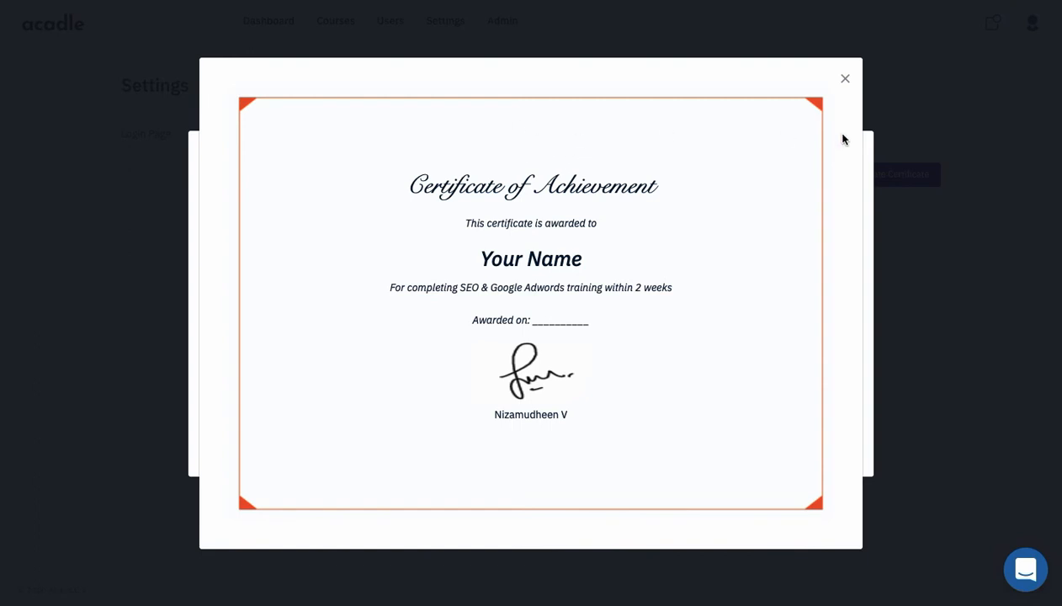
click(845, 79)
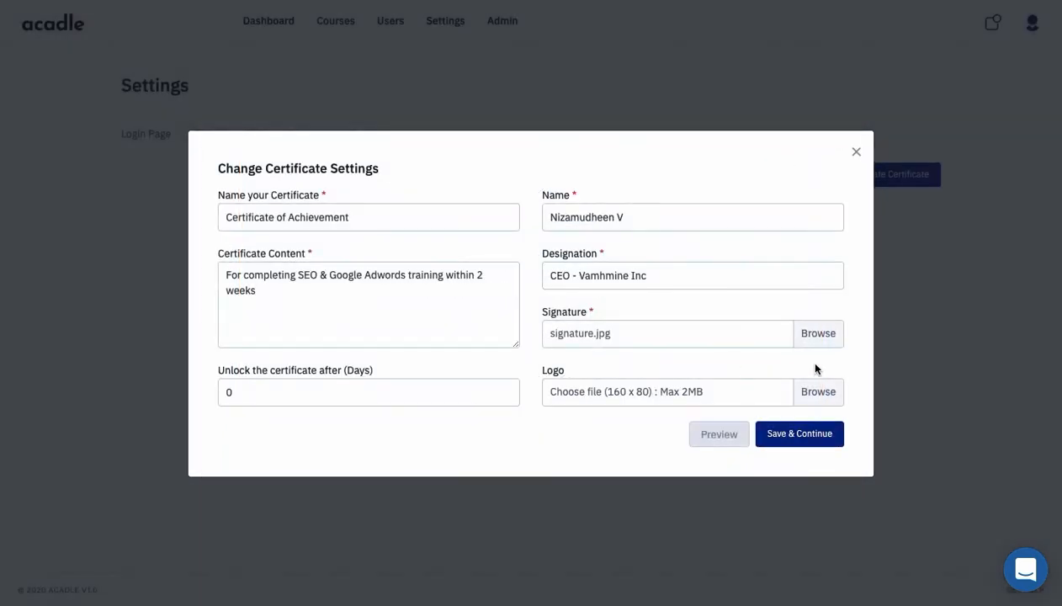
click(783, 438)
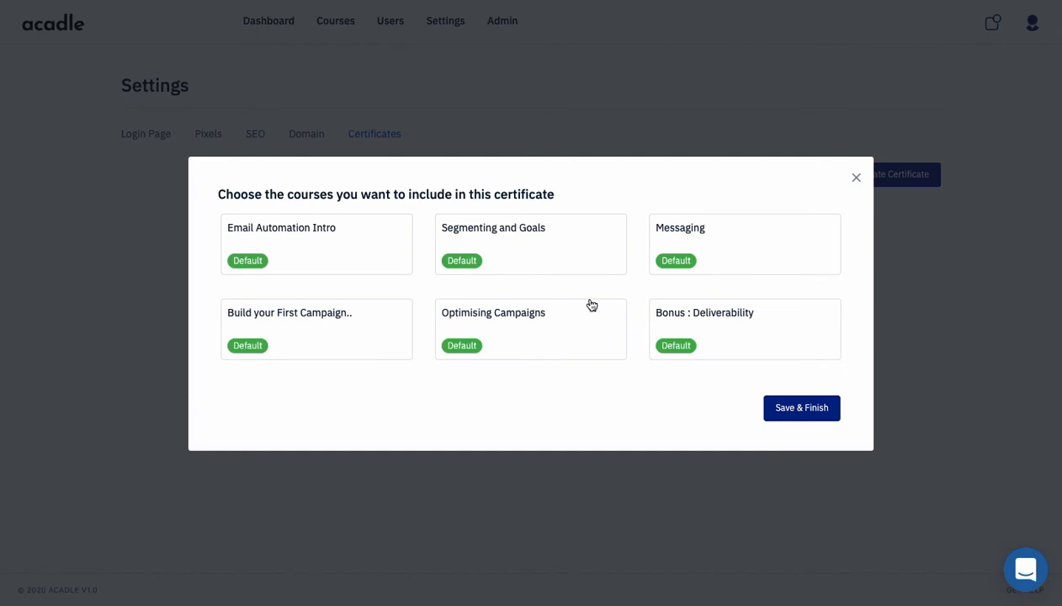
Include the Email Automation Intro course and save and finish the certificate
click(385, 259)
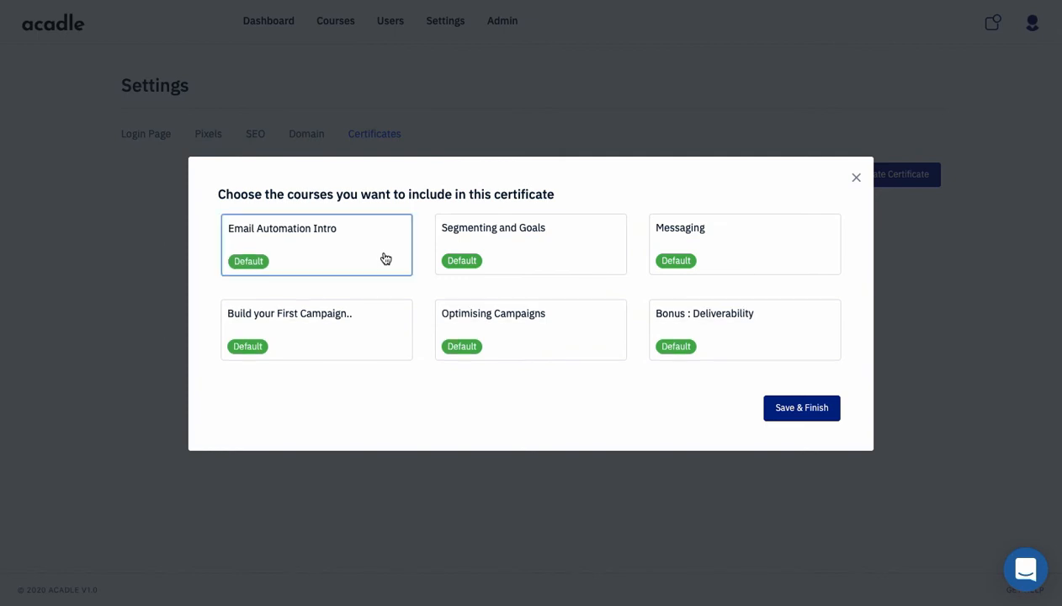
click(796, 407)
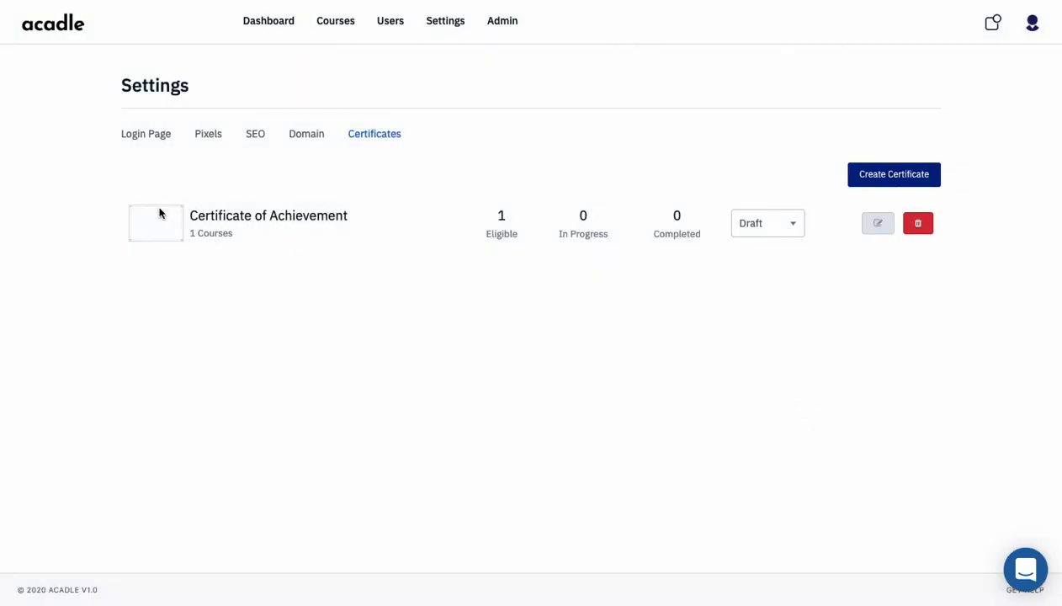
click(224, 236)
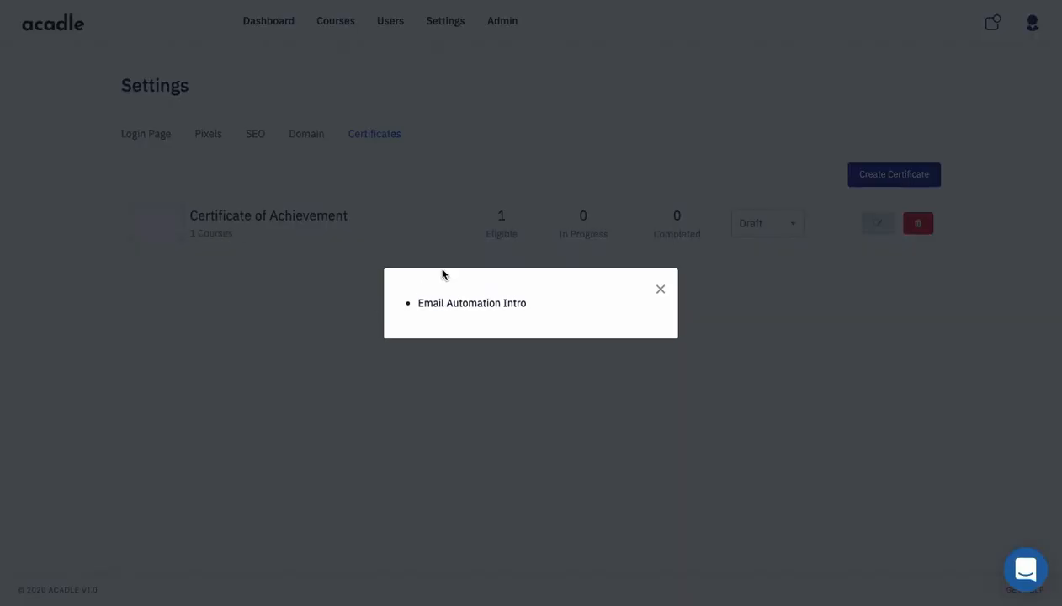
click(660, 290)
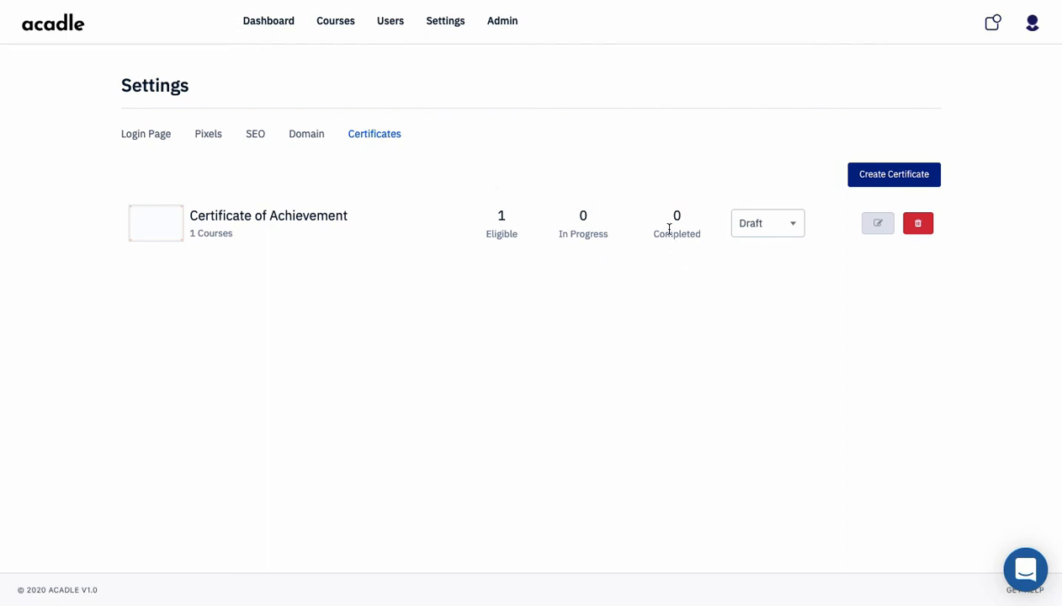
Change Certificate of Achievement's status to Active and dismiss the success message
click(764, 235)
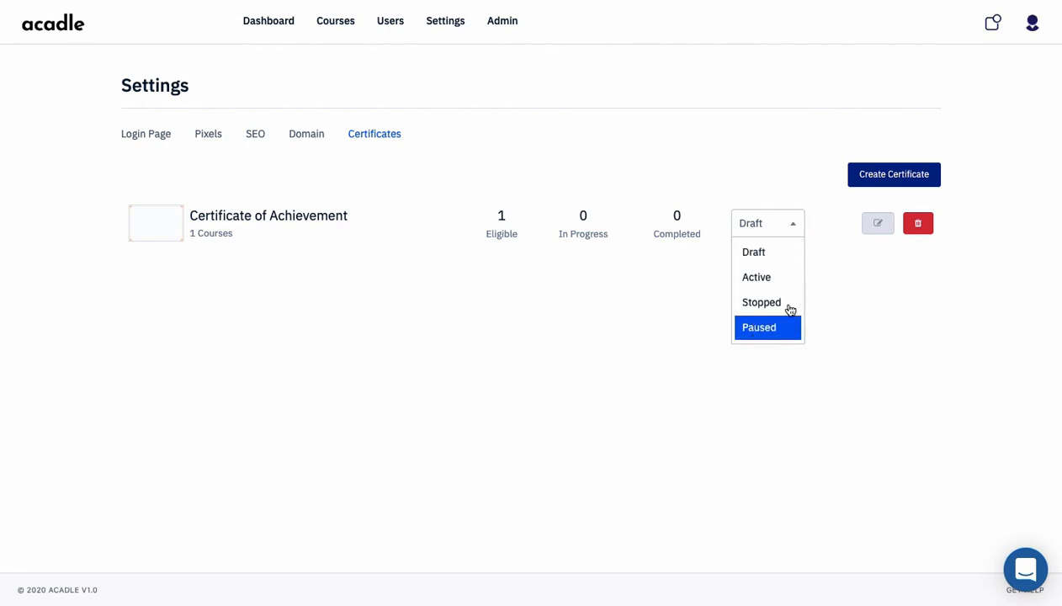
click(774, 284)
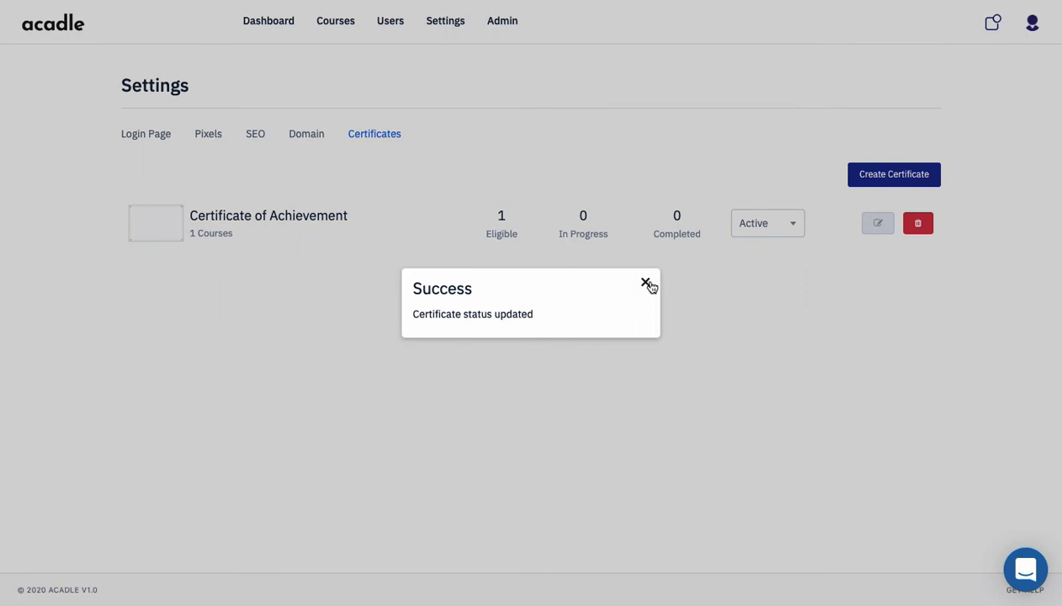
click(645, 281)
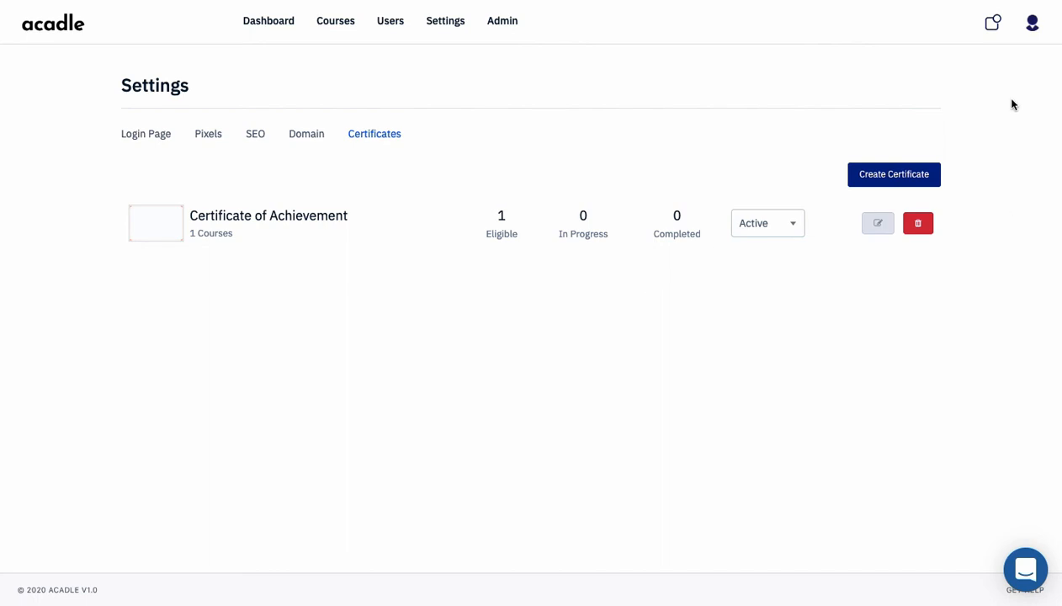
Log out of the administrator account and log in with the learner's e-mail and password
click(1033, 25)
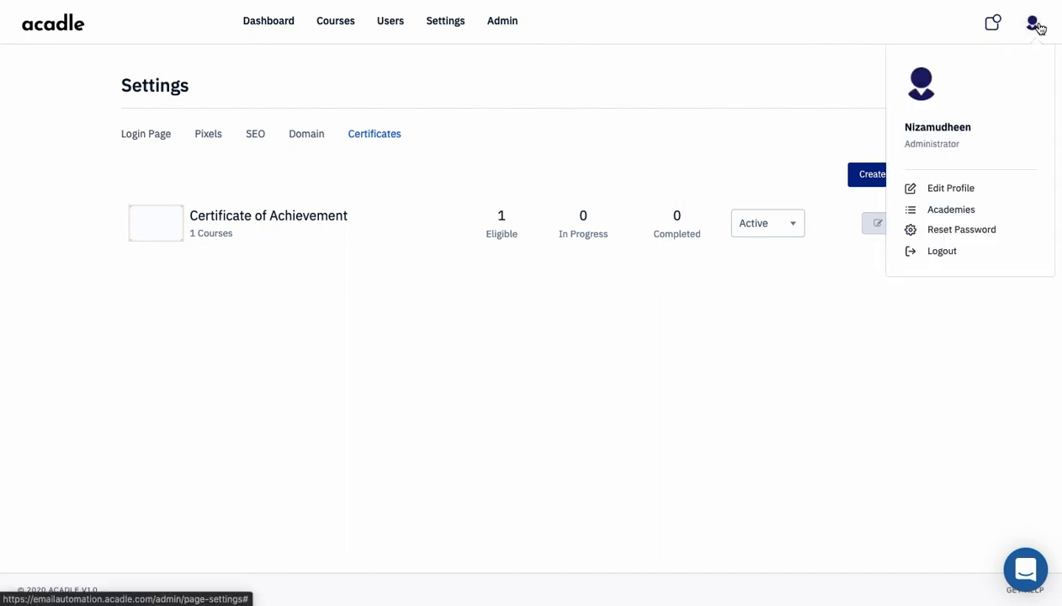
click(936, 257)
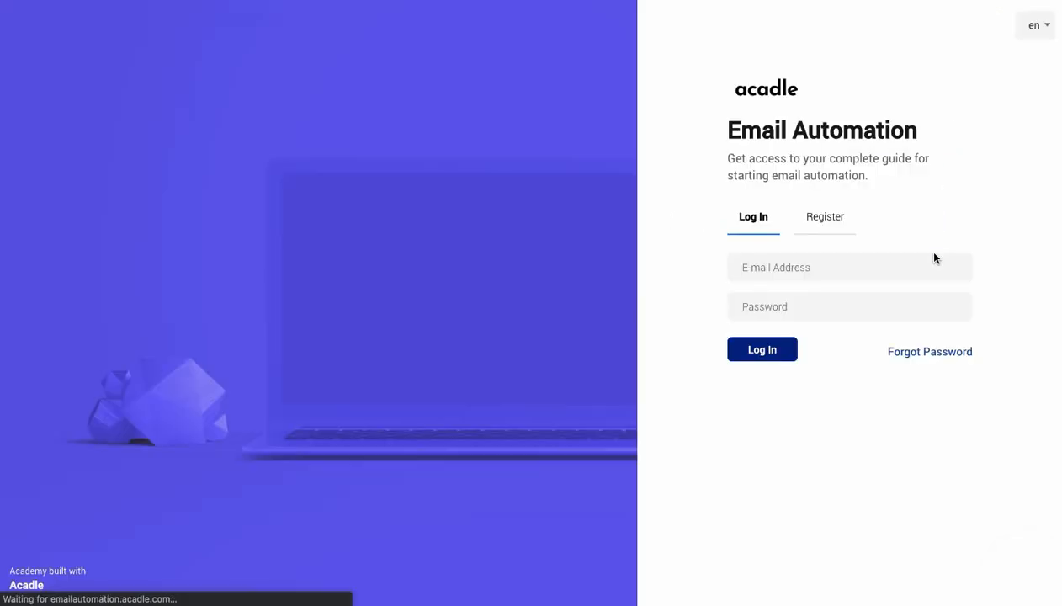
click(749, 269)
click(749, 270)
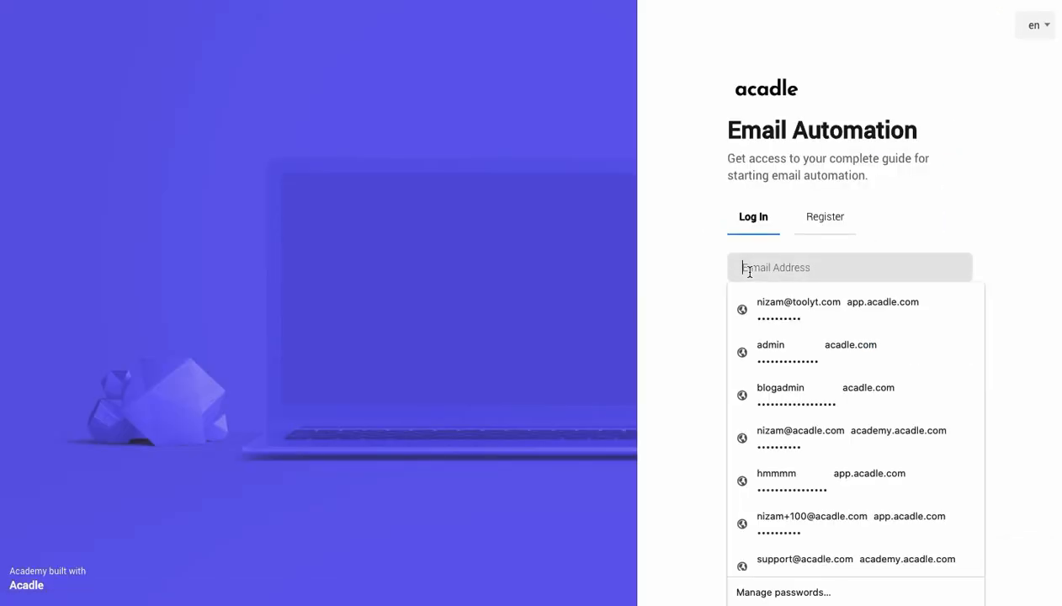
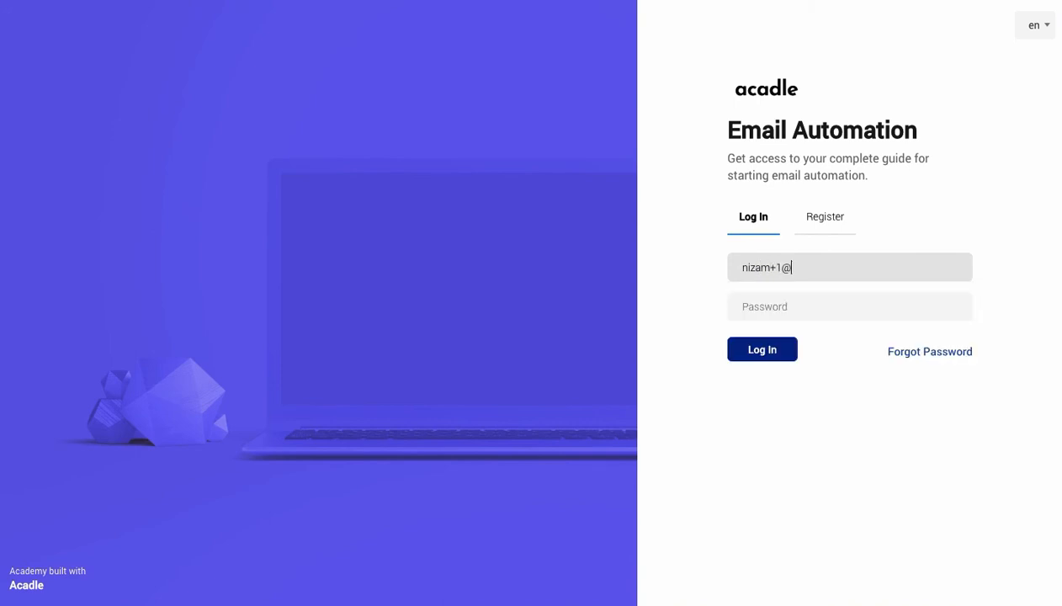
click(849, 306)
text(••••••••••)
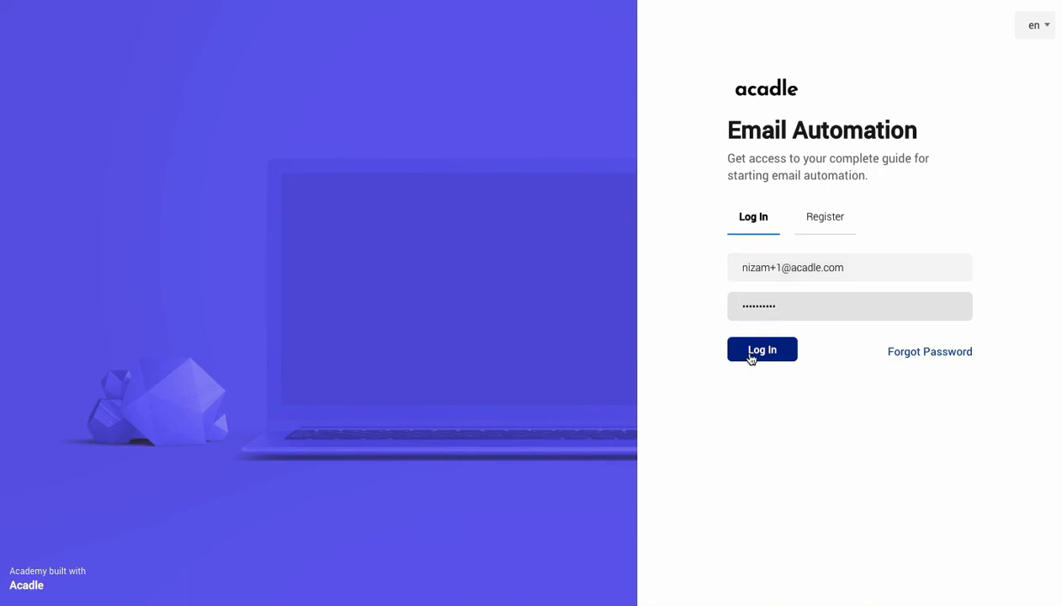
click(751, 355)
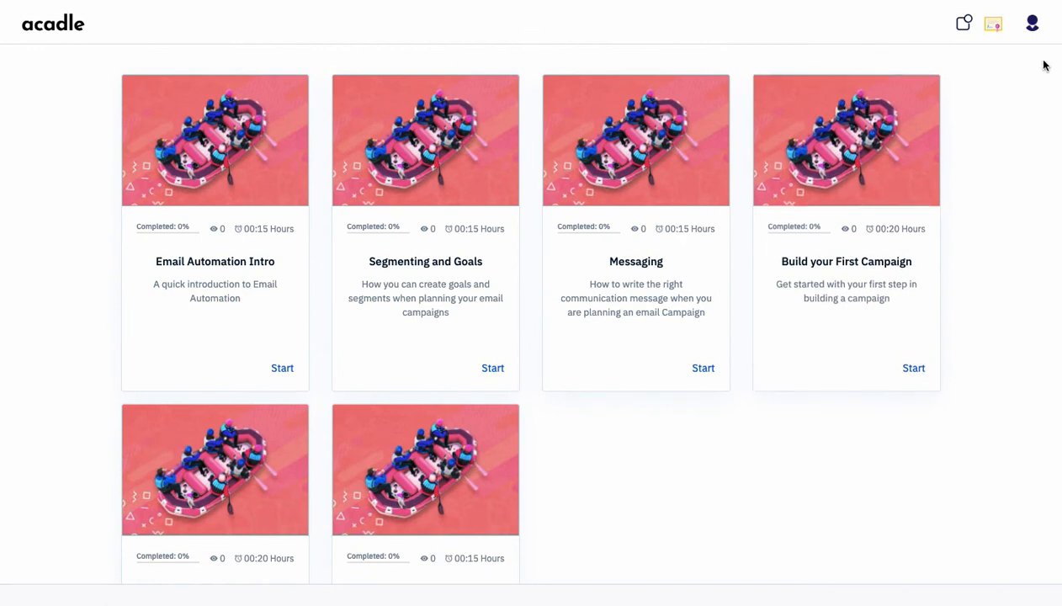
click(995, 29)
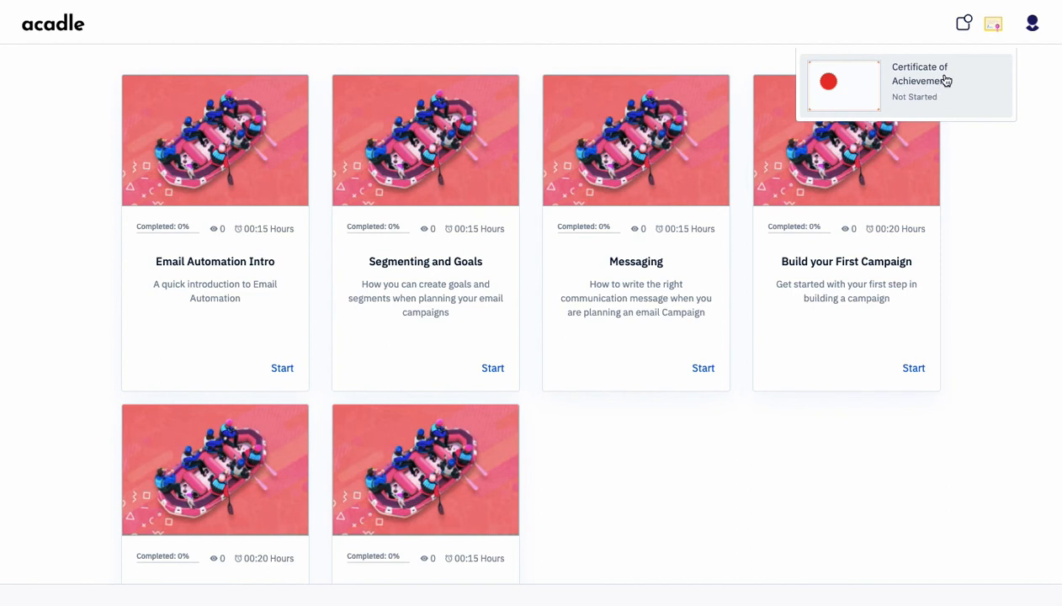
click(895, 79)
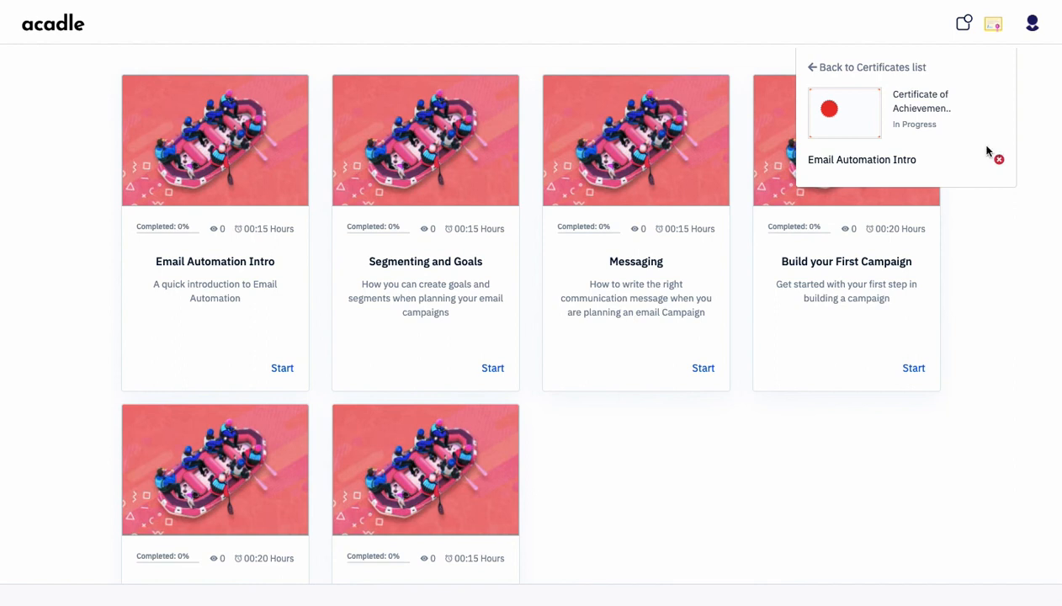
click(819, 70)
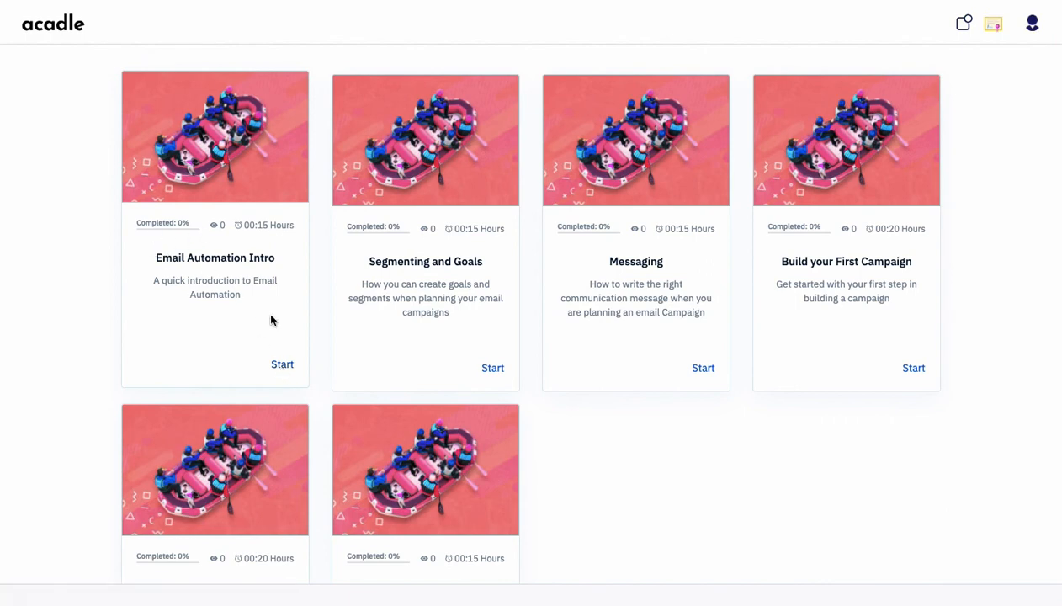
Start Email Automation Intro, go through Why email automation, Terms, Key learning, Personalisation lessons, and finish
click(281, 367)
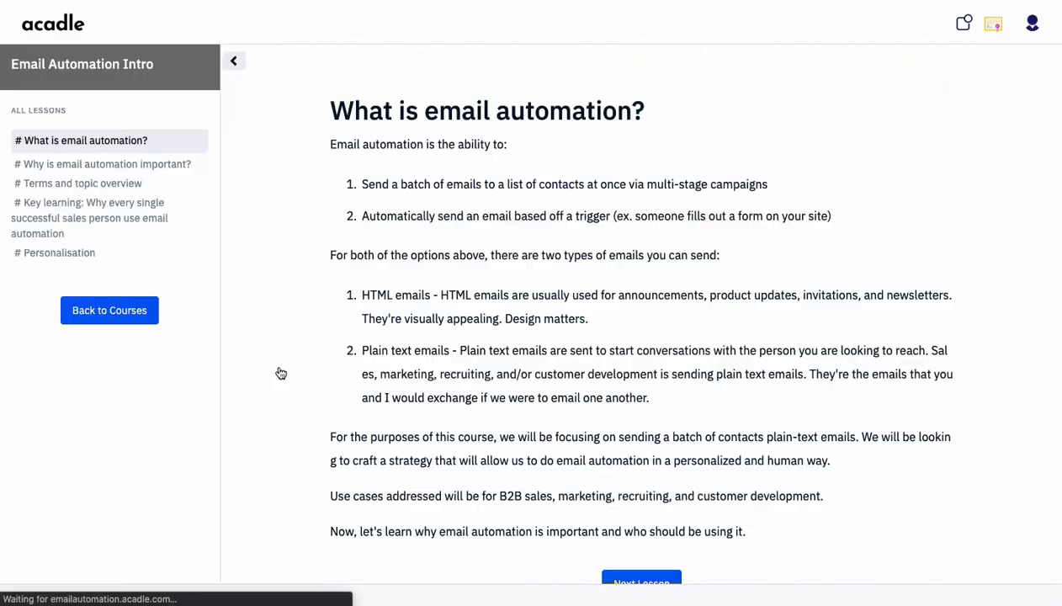
scroll(516, 209, down, 1)
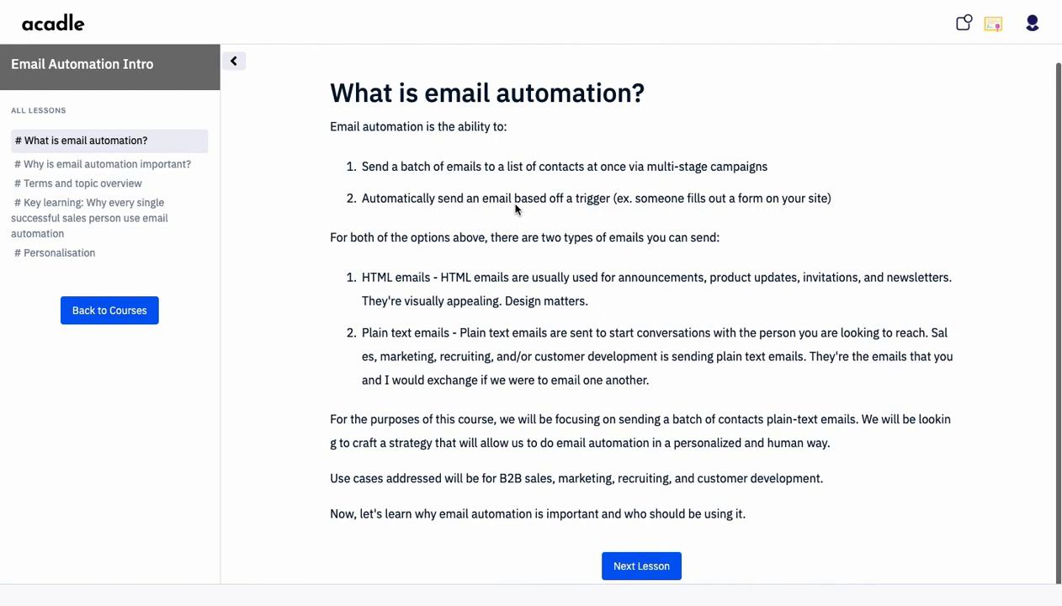
click(644, 572)
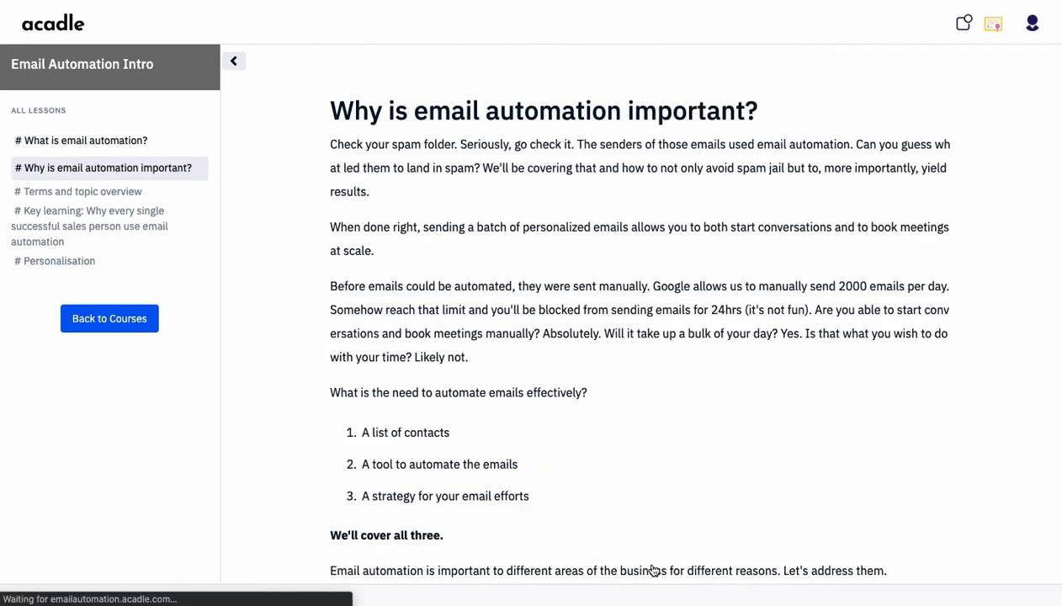
scroll(653, 569, down, 3)
click(657, 576)
scroll(636, 337, down, 2)
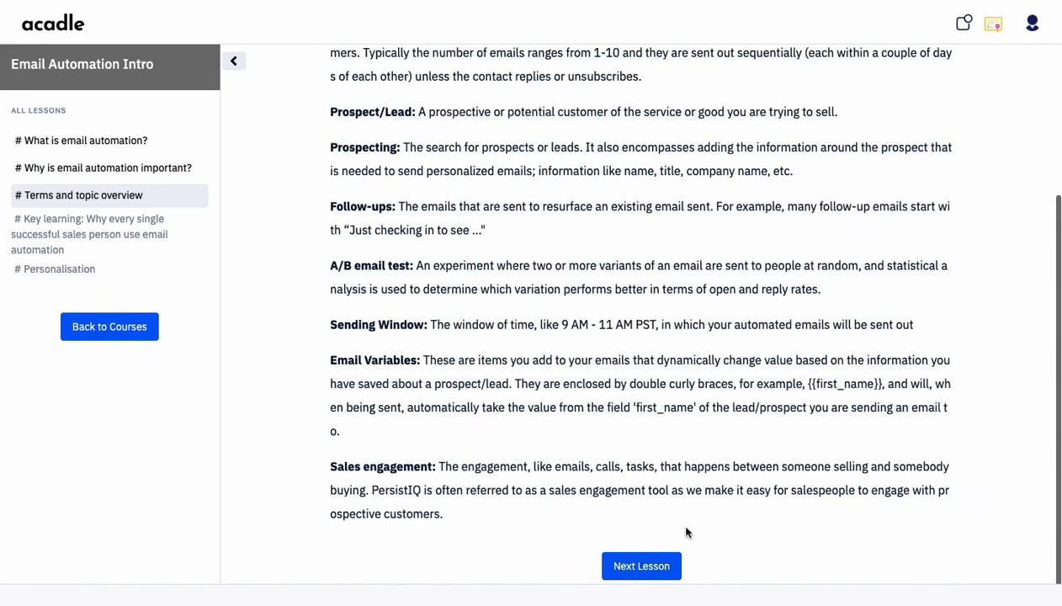
click(664, 569)
scroll(664, 568, down, 2)
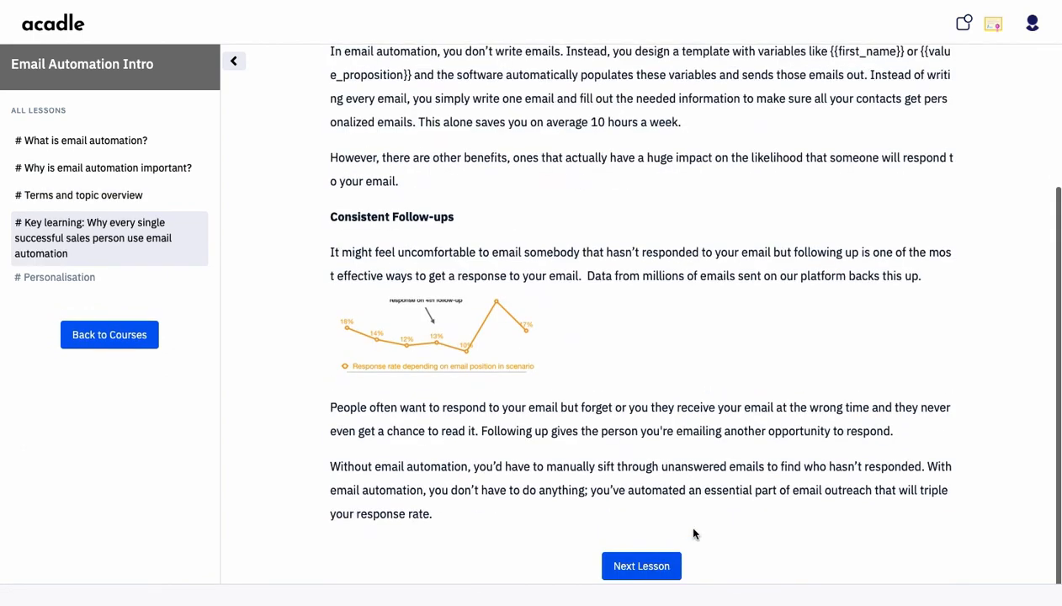
click(655, 567)
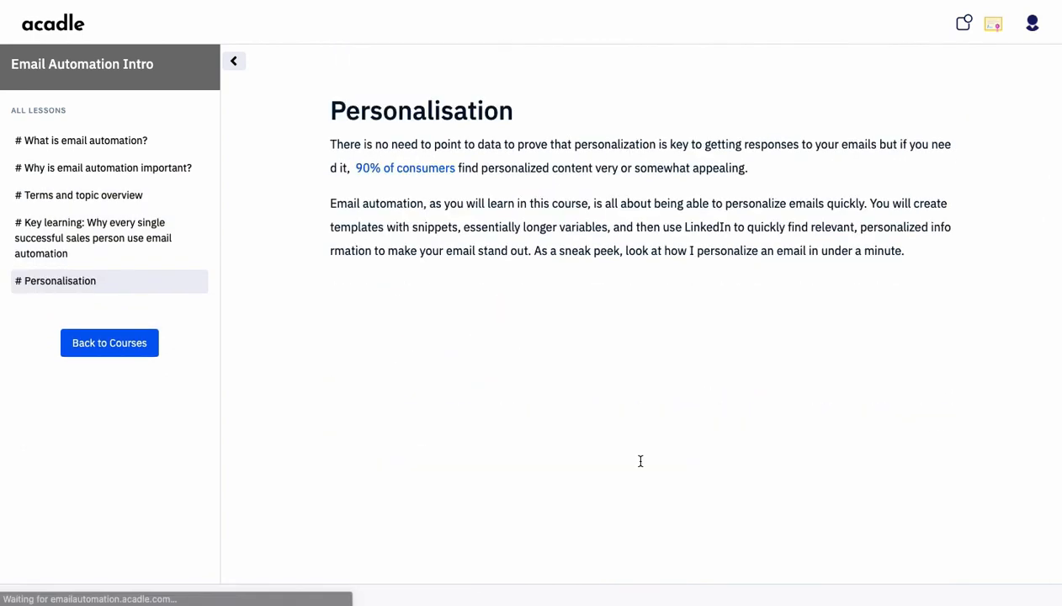
scroll(640, 461, down, 5)
scroll(640, 461, up, 5)
scroll(641, 462, down, 5)
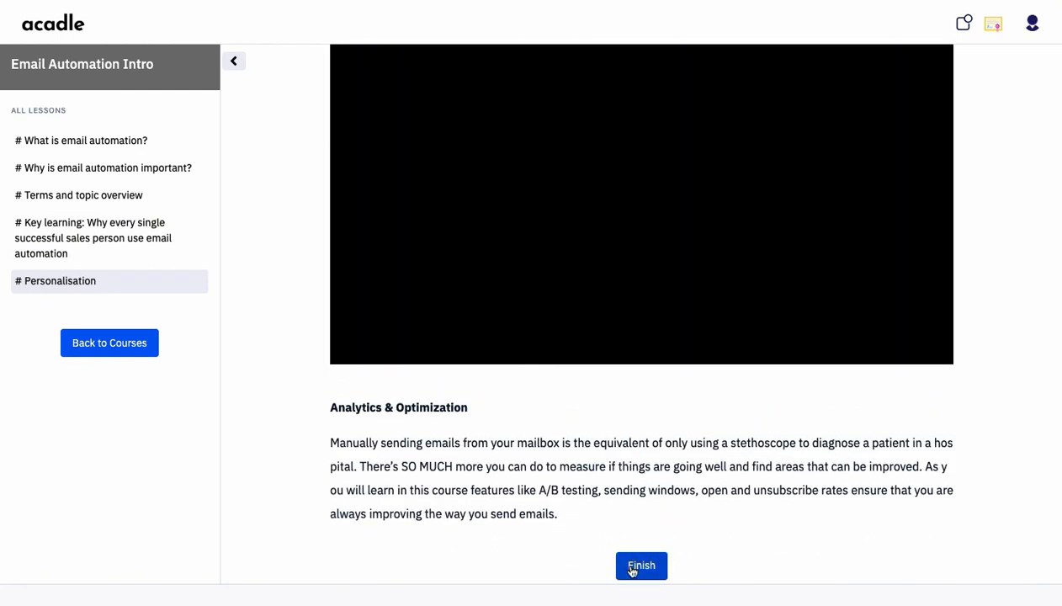
click(632, 571)
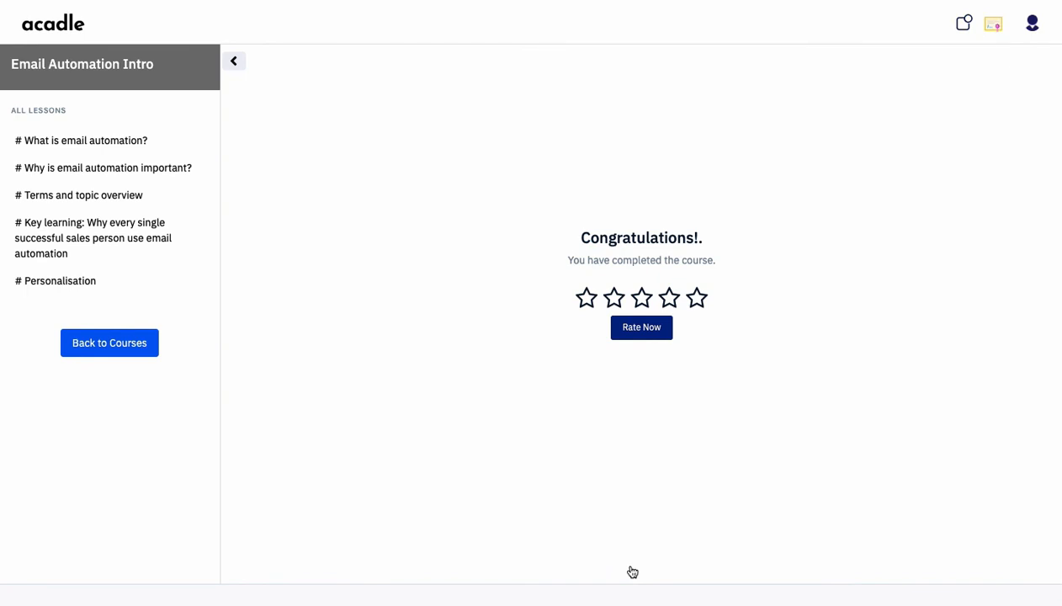
Rate Email Automation Intro five stars, view the earned certificate, and return to courses
click(697, 299)
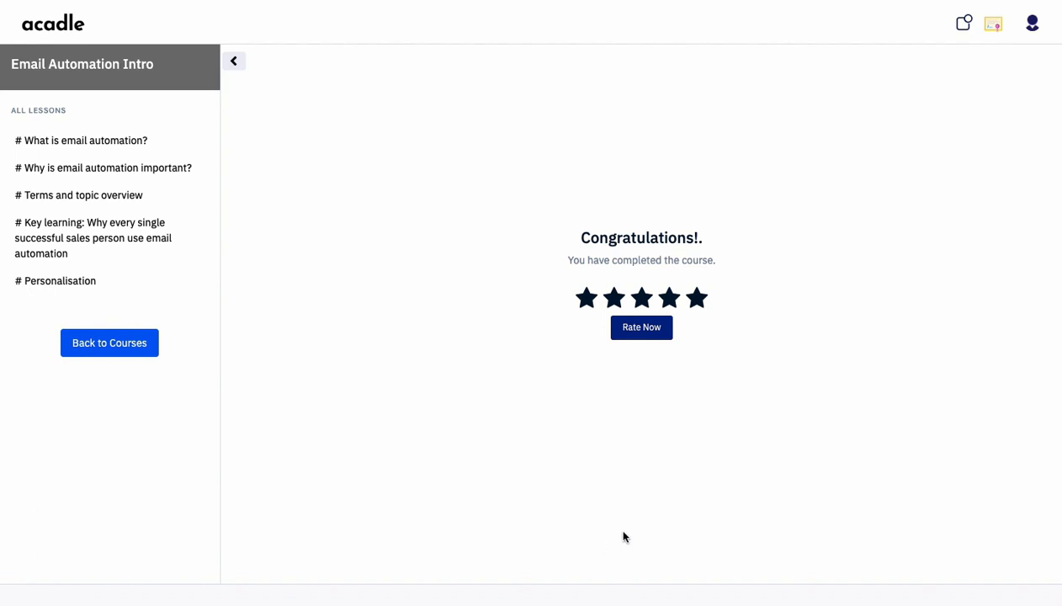
click(642, 329)
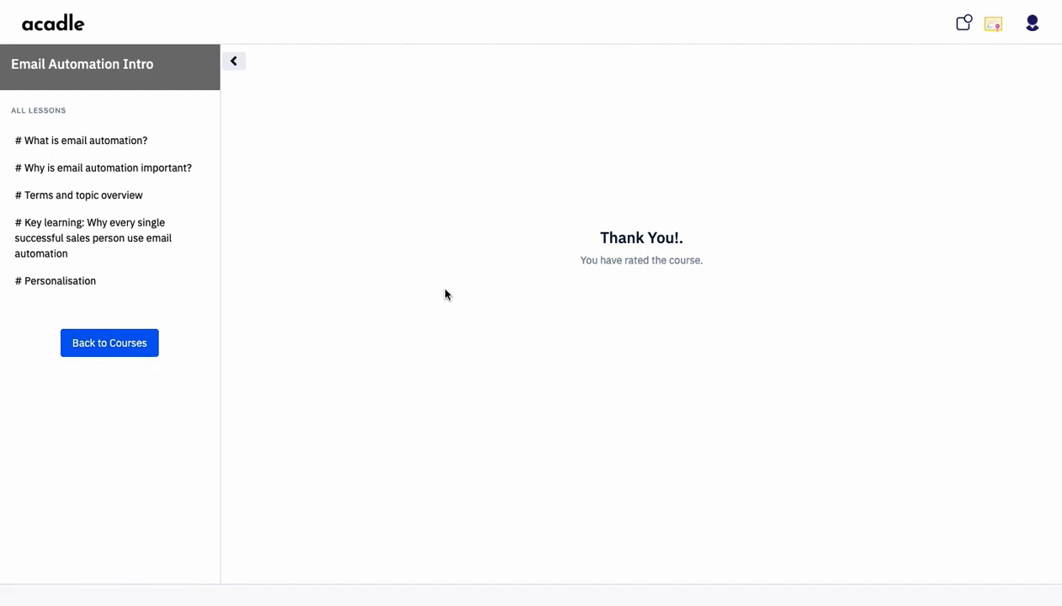
click(126, 358)
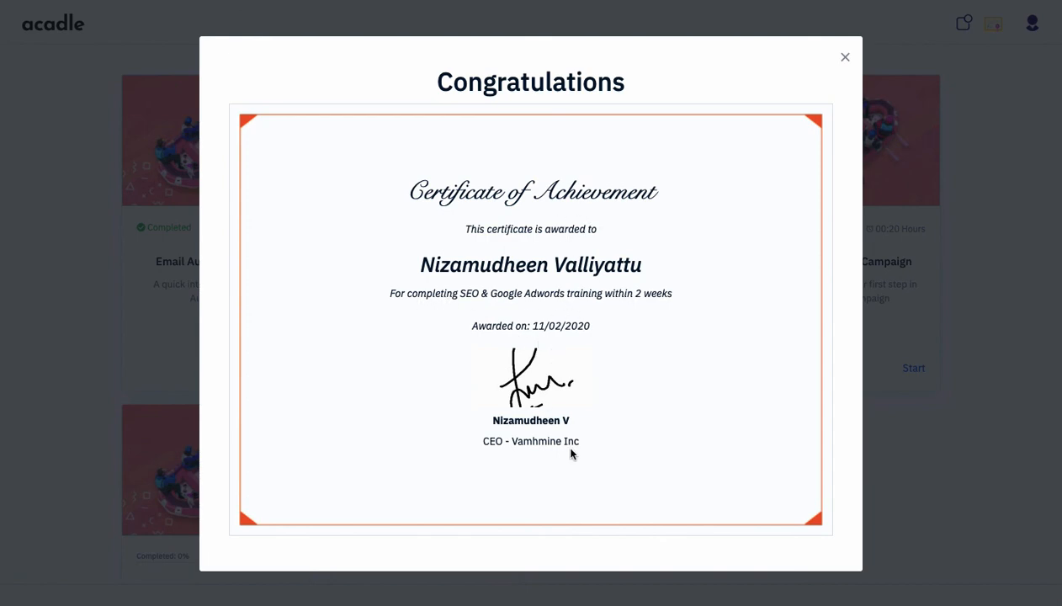
Close the Congratulations certificate so Email Automation Intro shows as Completed
click(845, 56)
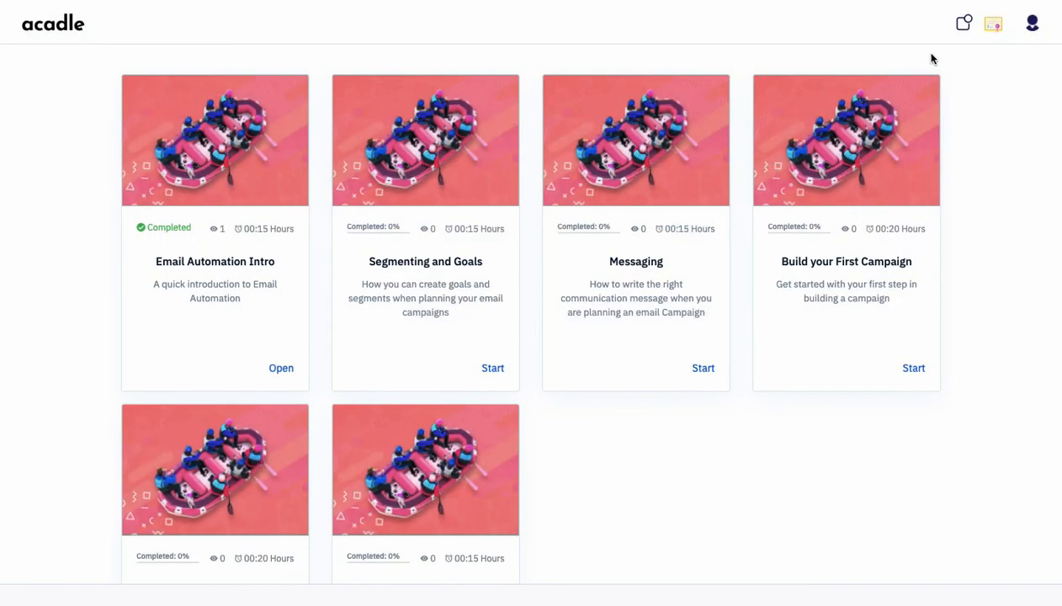
click(995, 28)
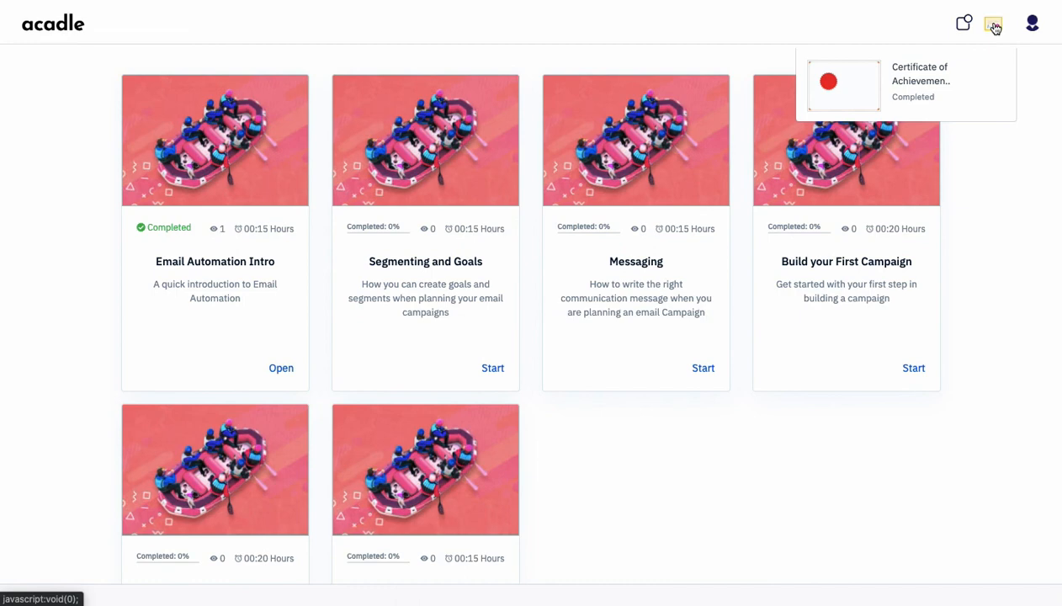
click(917, 92)
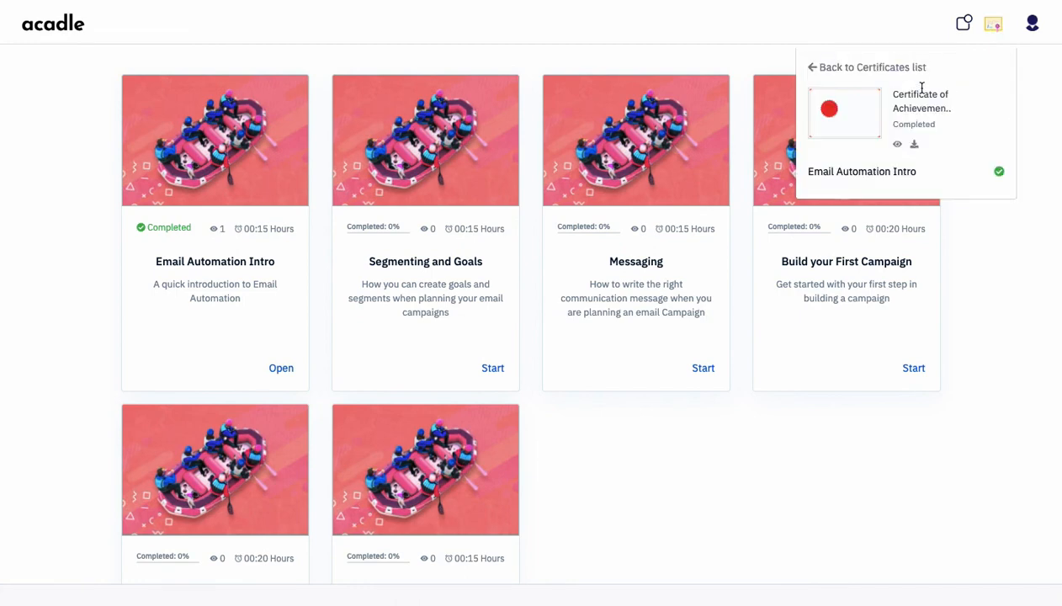
click(915, 145)
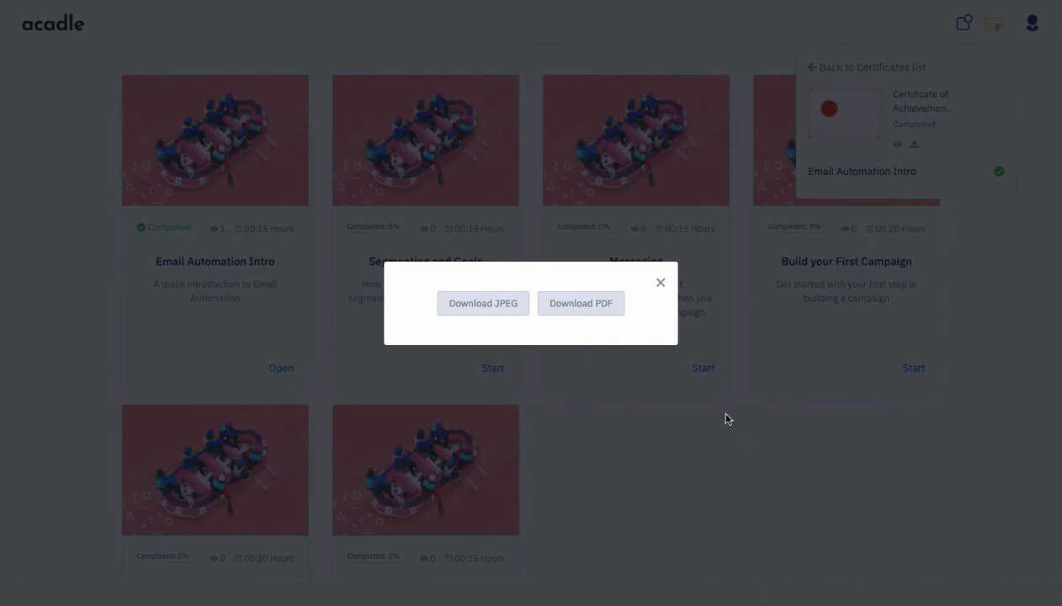
click(662, 284)
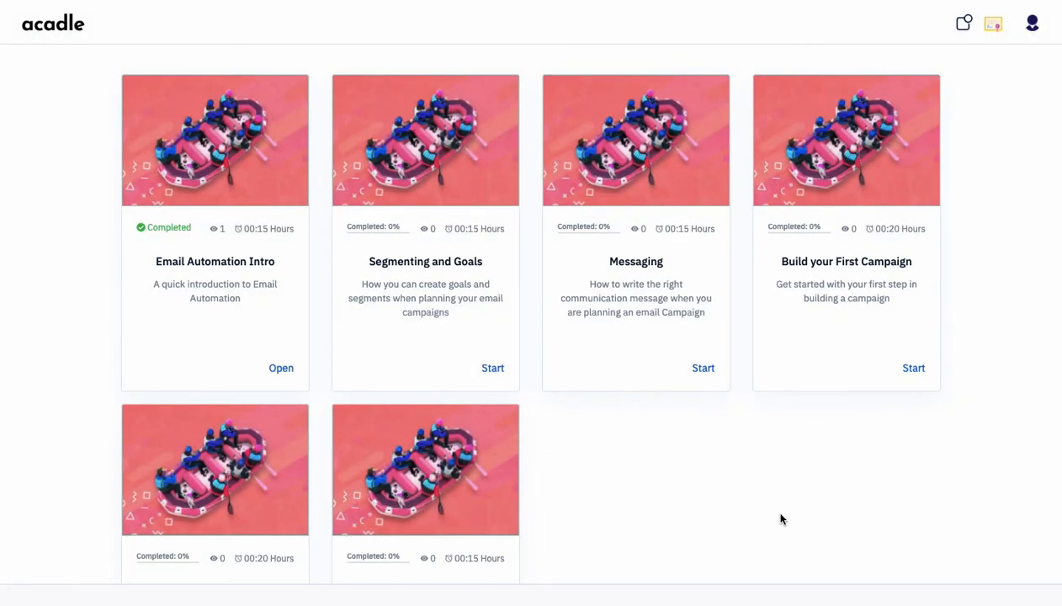